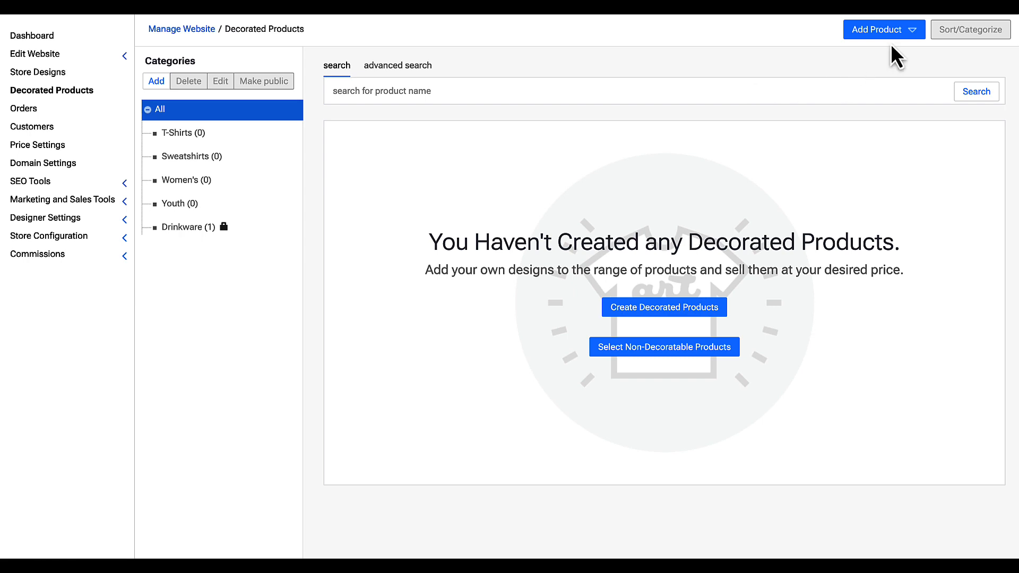
- Start creating a decorated product and list the products in the Affiliate category
left_click(895, 35)
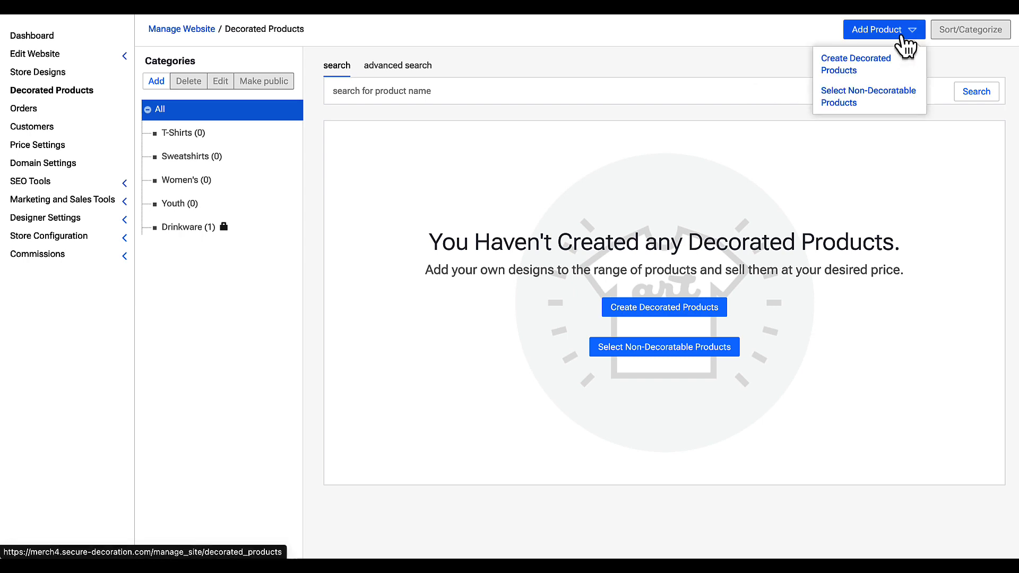
left_click(891, 71)
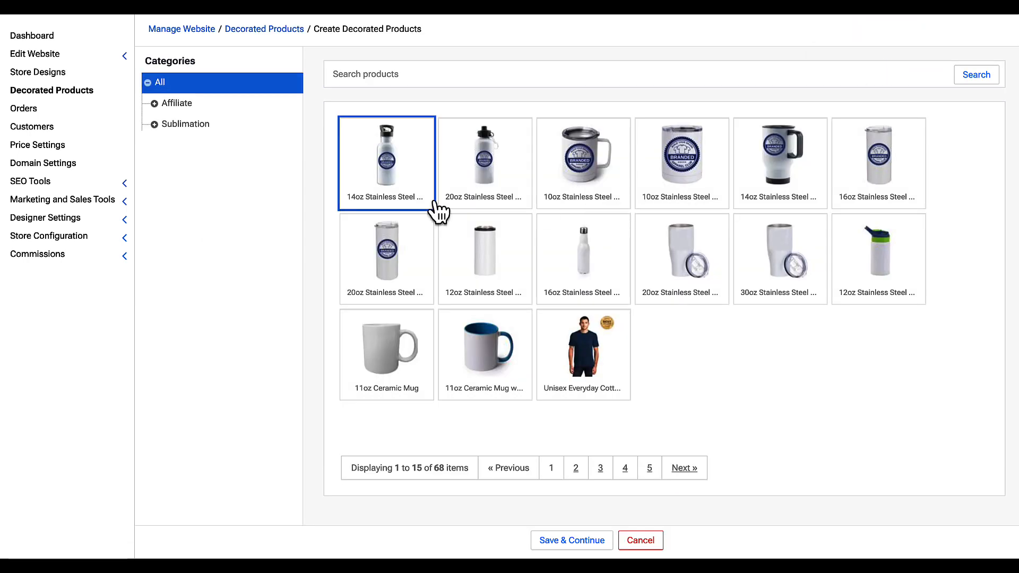
left_click(155, 103)
left_click(170, 103)
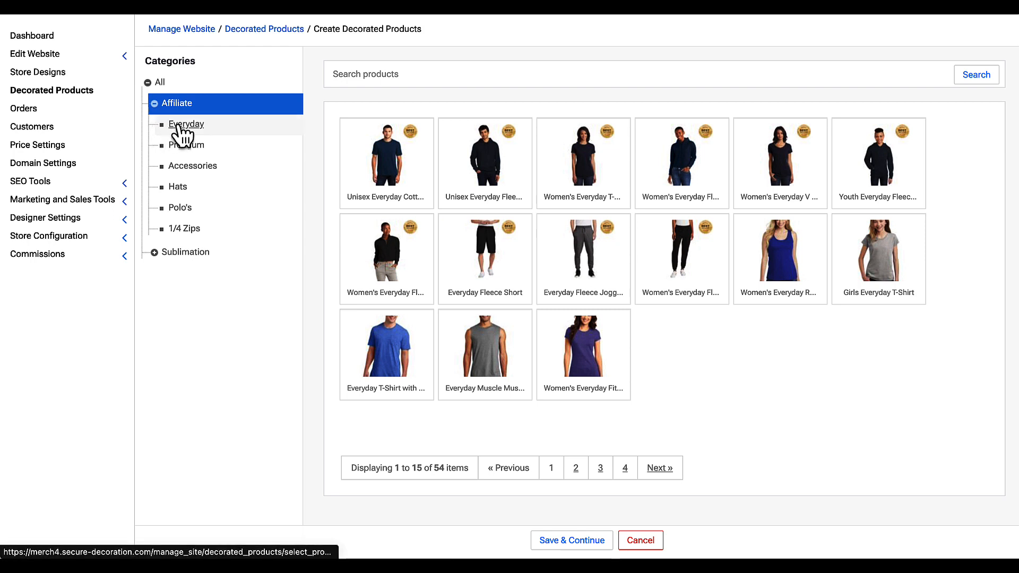
- Look through the Everyday, Premium, Accessories, Hats, Polo's and 1/4 Zips product categories
left_click(180, 128)
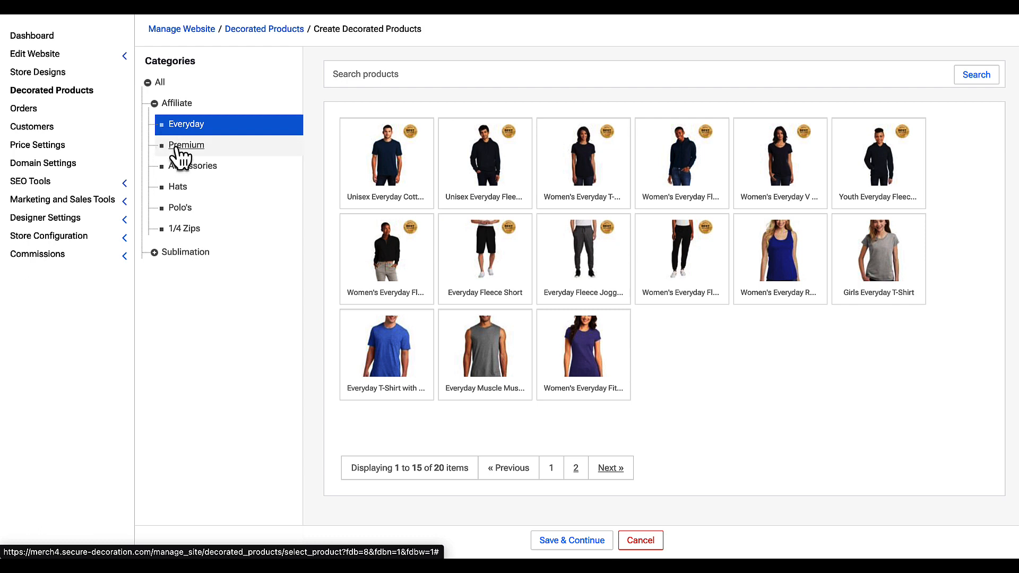
left_click(179, 155)
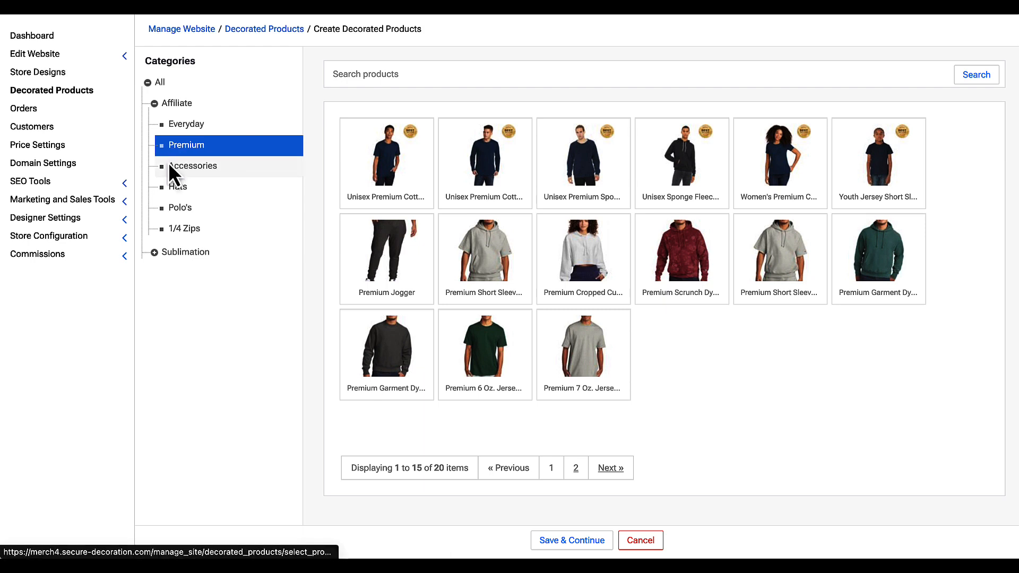
left_click(178, 167)
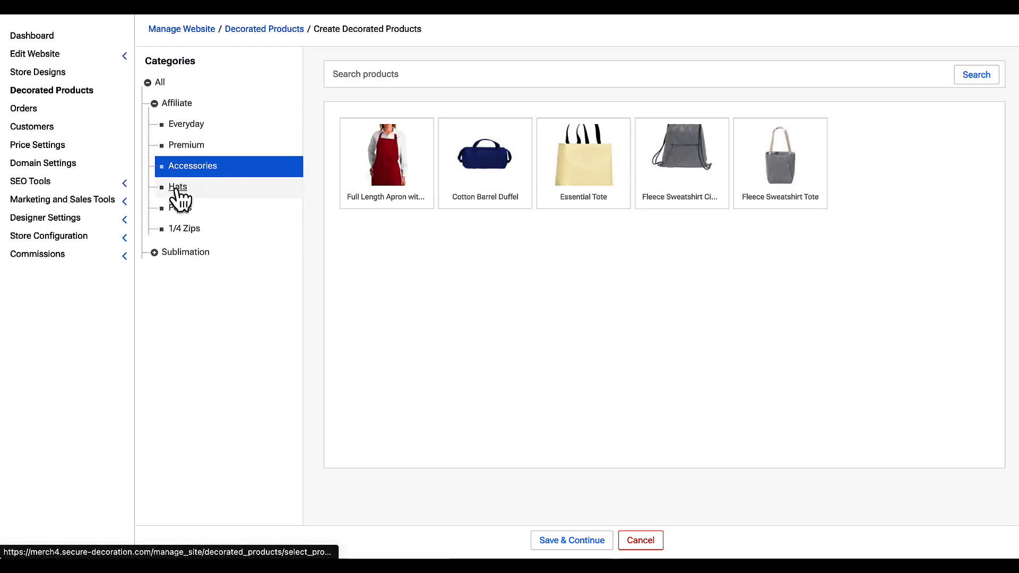
left_click(177, 191)
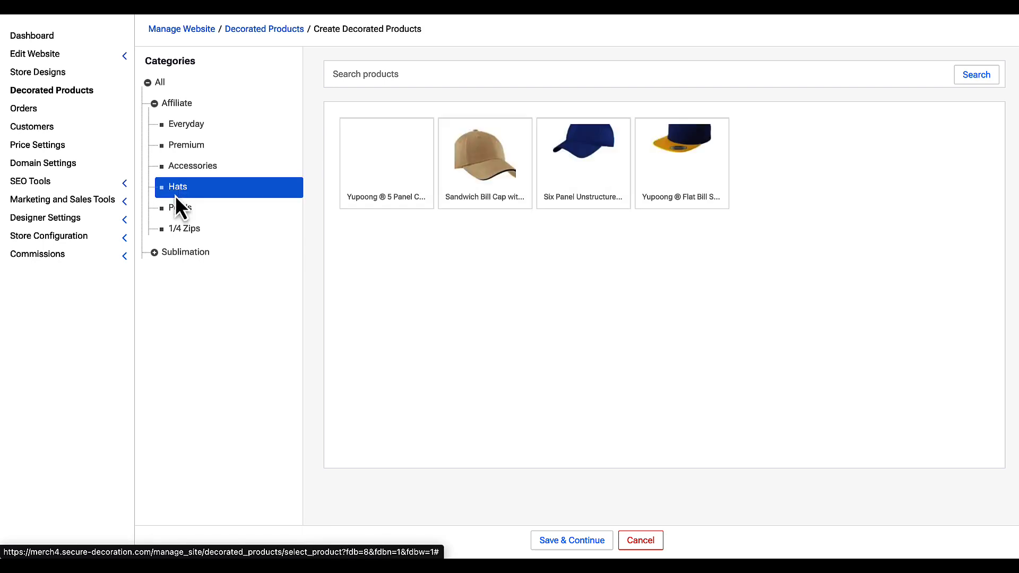
left_click(178, 215)
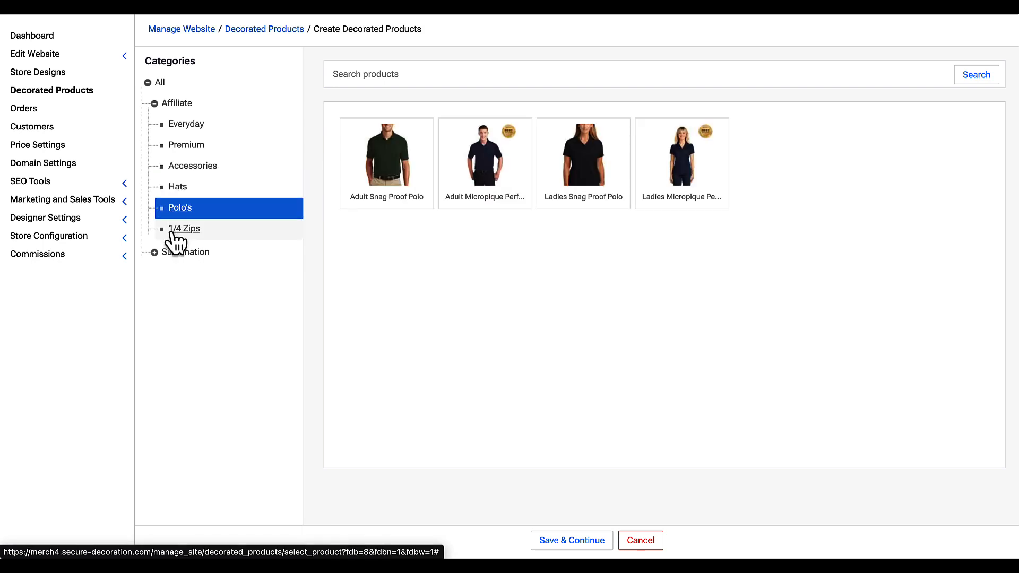
left_click(175, 241)
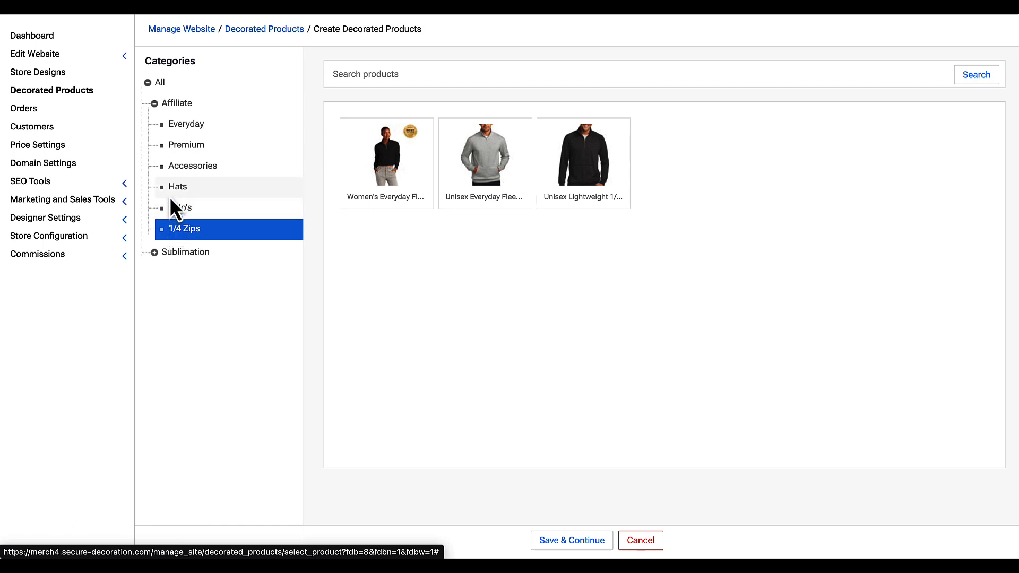
- Choose the Unisex Everyday Cotton T-Shirt from the Everyday category and continue to its design configuration
left_click(174, 129)
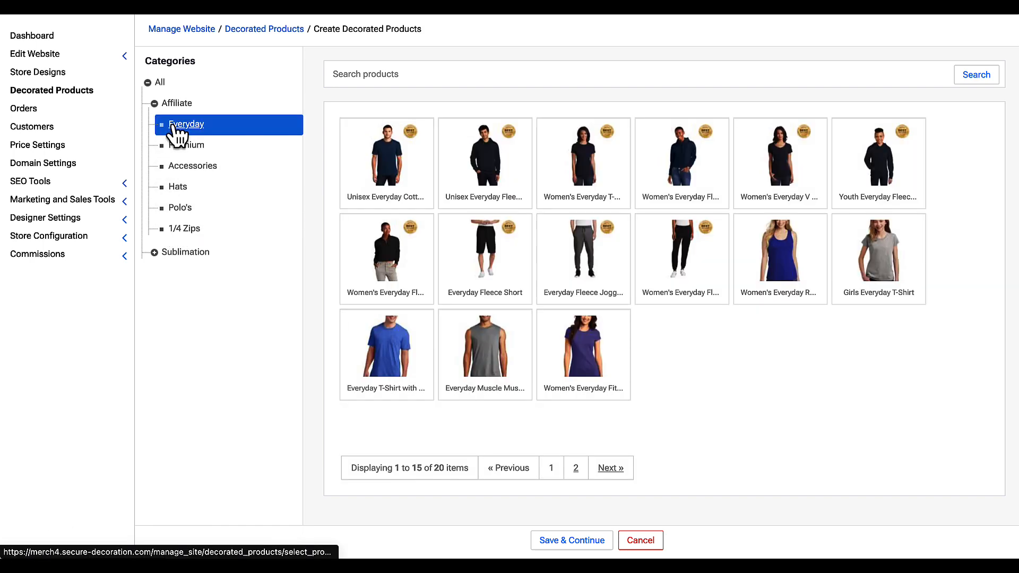
left_click(387, 170)
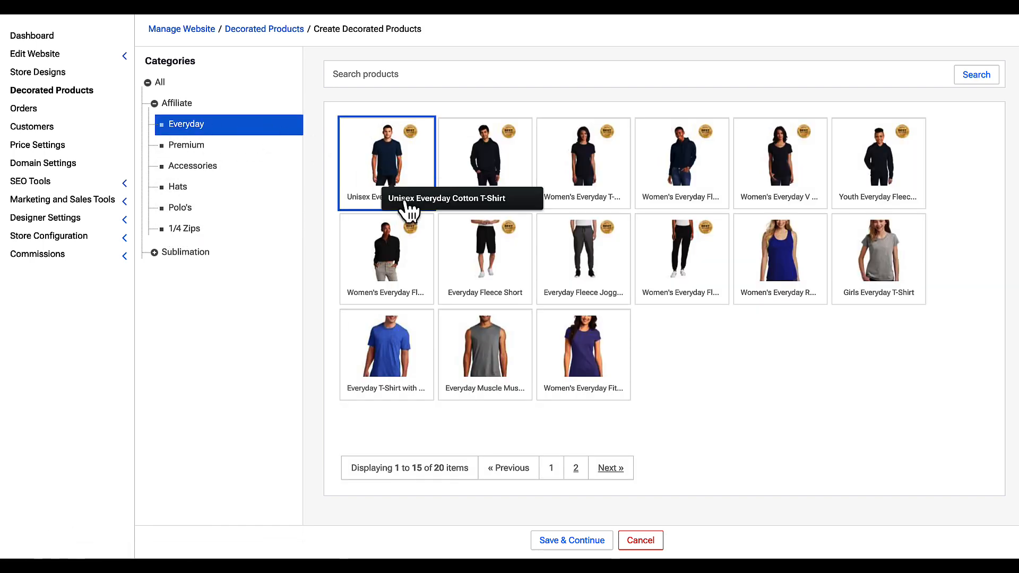
left_click(583, 541)
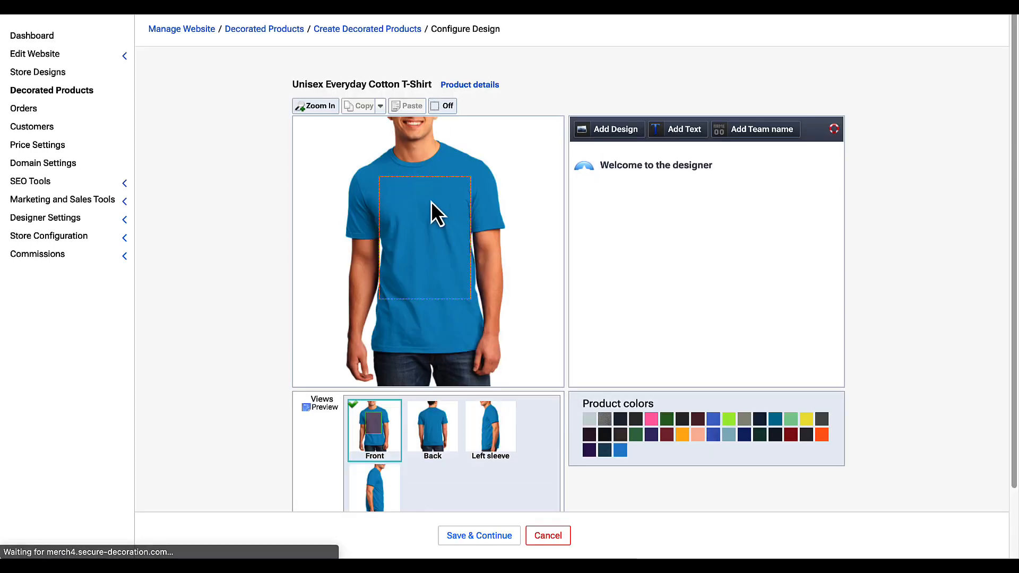
- Upload "Branded Apparel Club Stamped.svg" as a full color printing design on the shirt's front, declaring permission to use the file
left_click(611, 133)
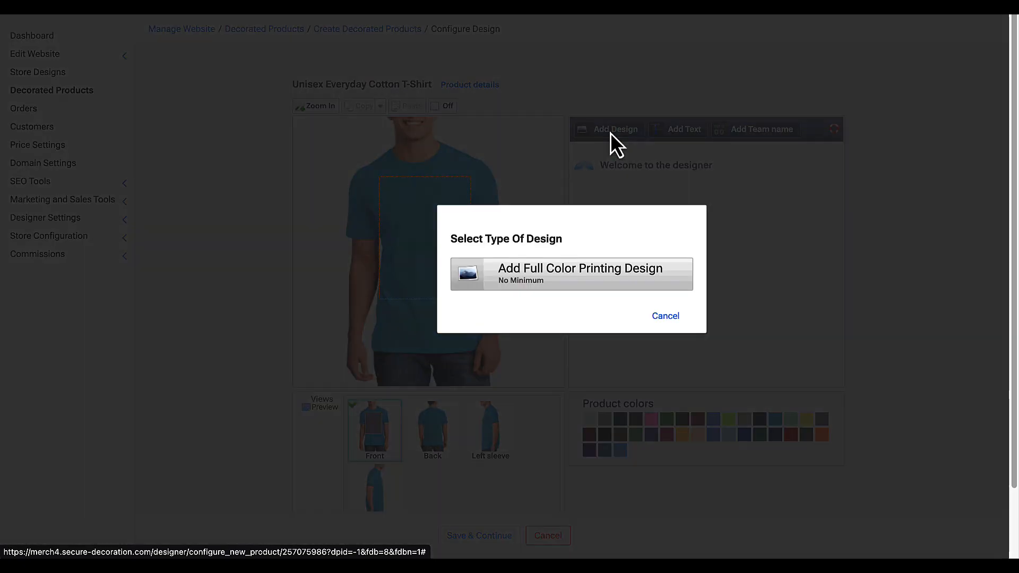
left_click(581, 276)
left_click(489, 103)
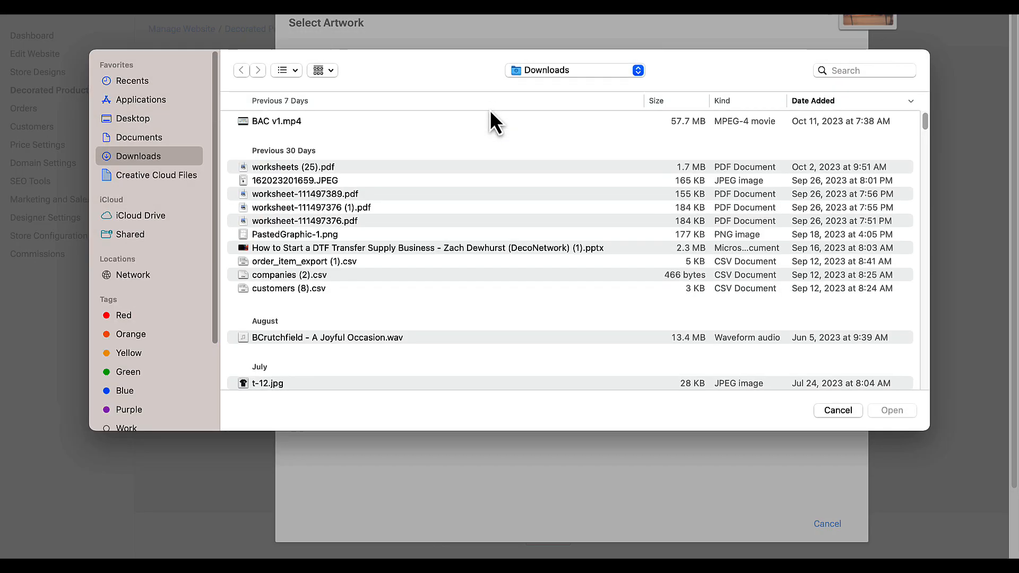
scroll(352, 286, "down", 10)
left_click(880, 70)
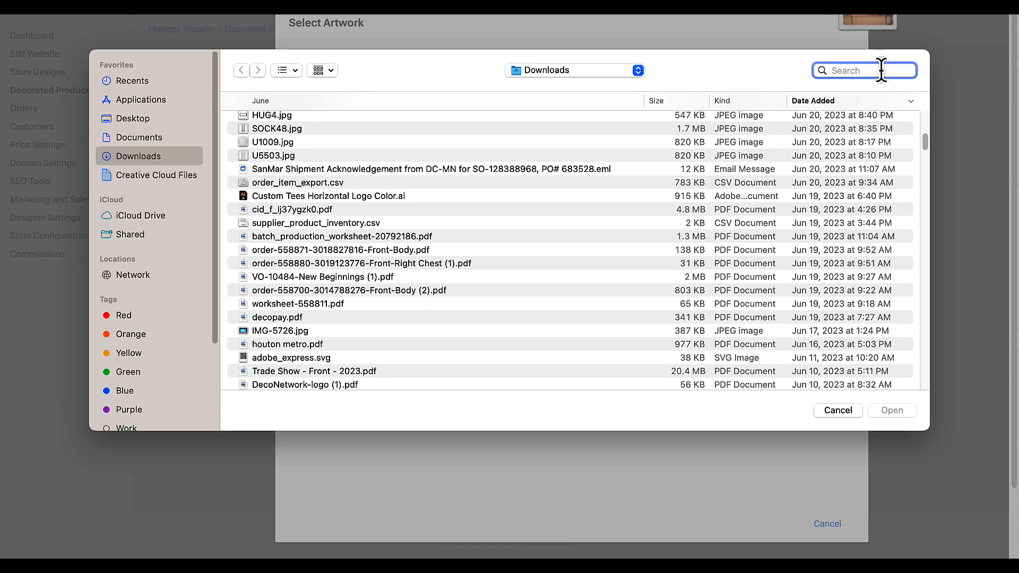
type("stamped")
key("Return")
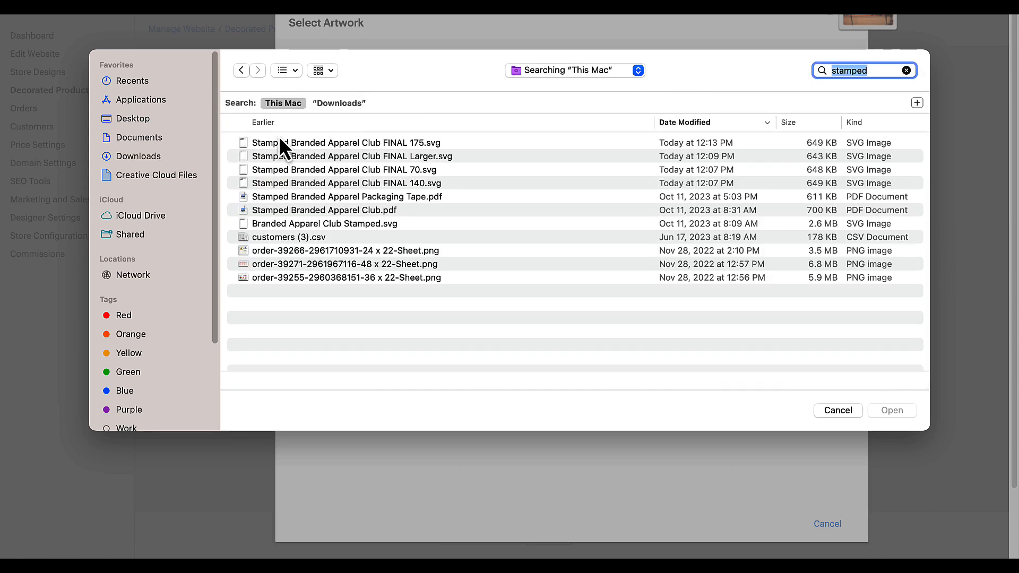
double_click(306, 222)
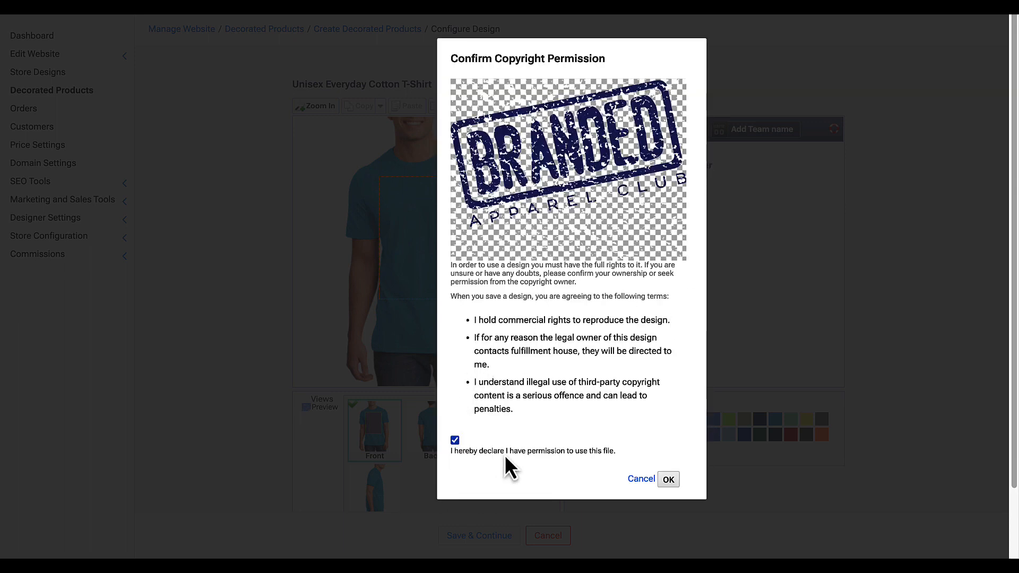
left_click(668, 479)
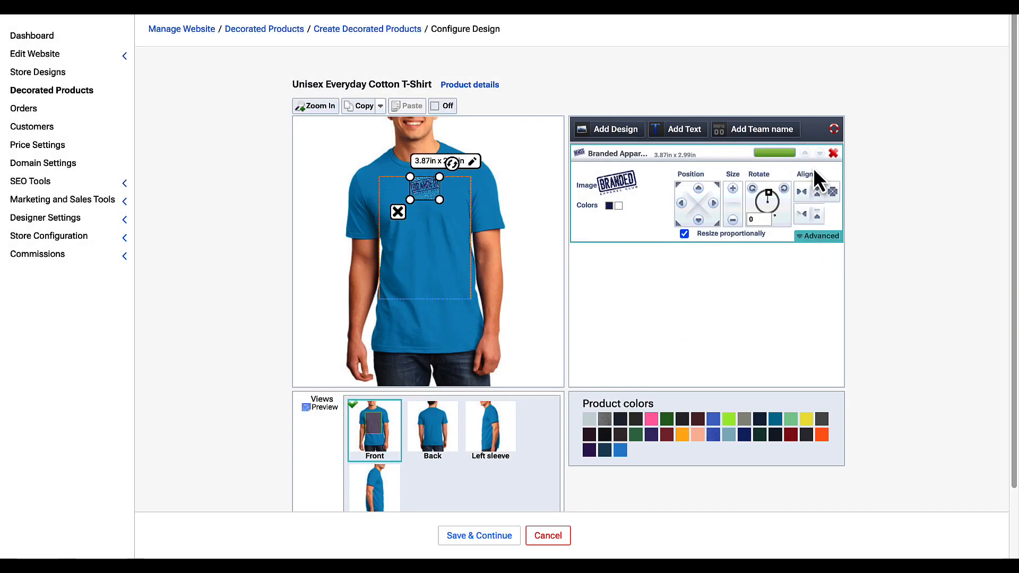
- Remove white from the front design and enlarge it to about 9.99 × 7.73 in across the chest within the decoration area
left_click(618, 206)
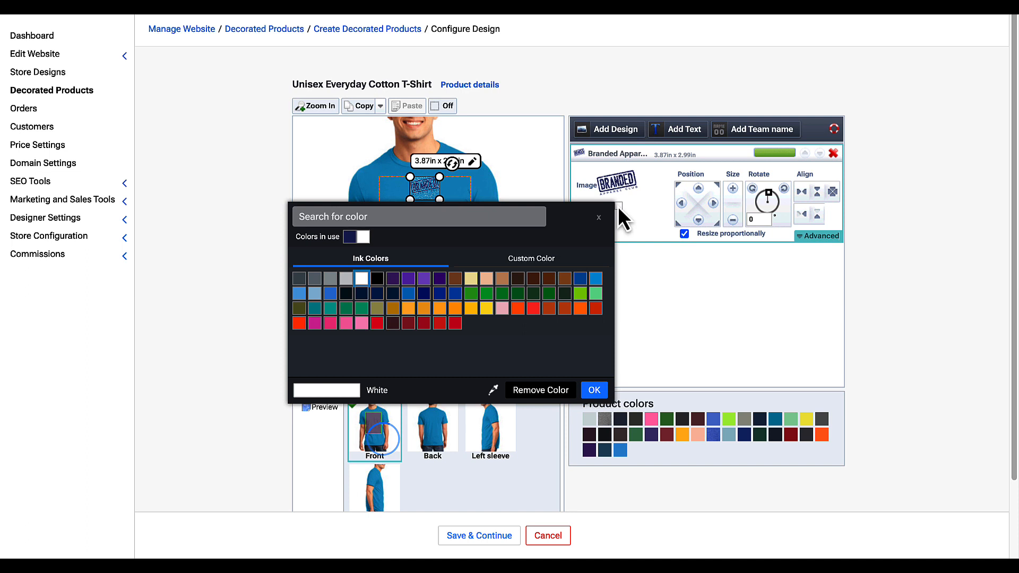
left_click(537, 383)
left_click_drag(439, 200, 507, 252)
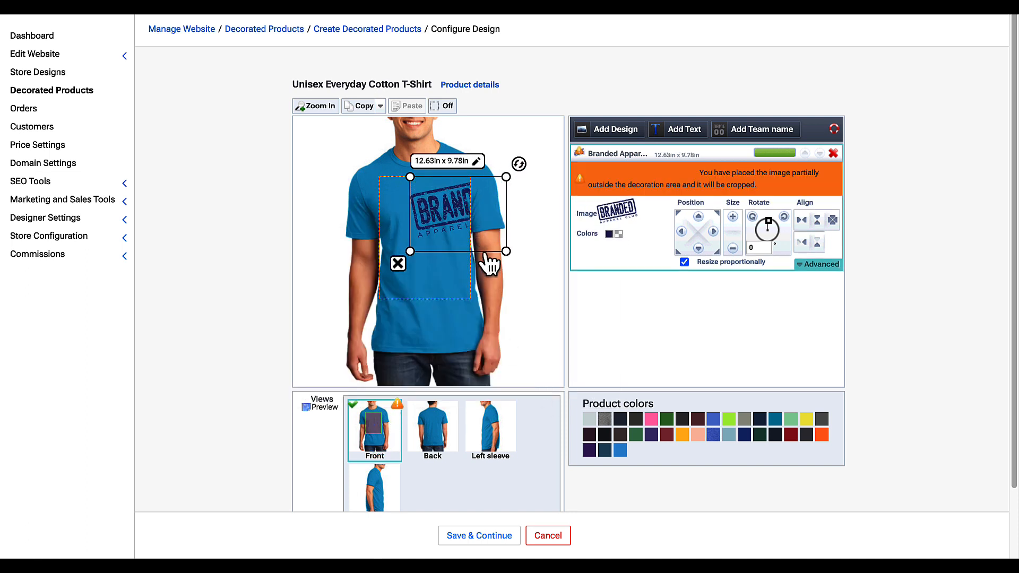
left_click_drag(439, 217, 413, 222)
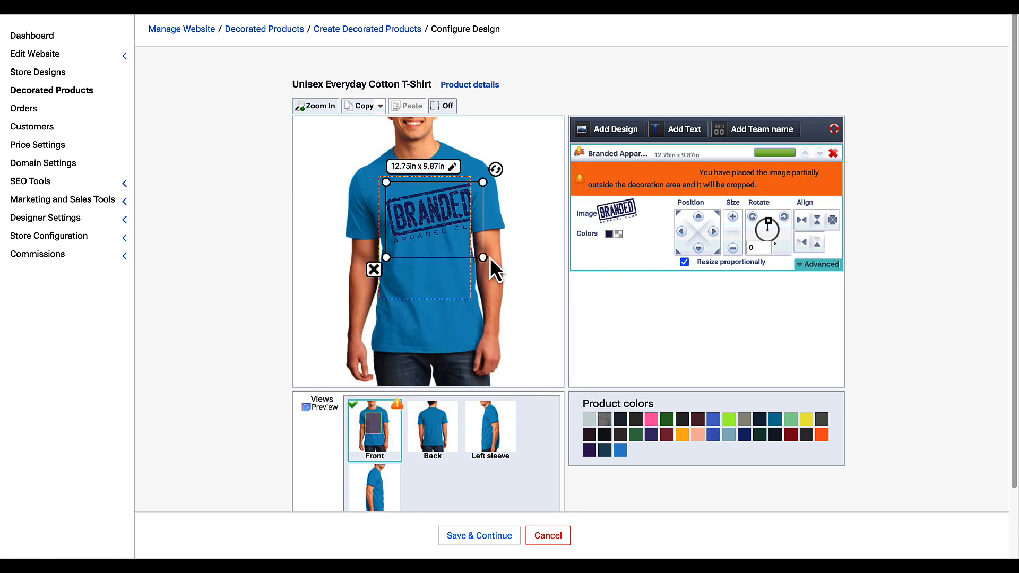
left_click_drag(480, 257, 463, 241)
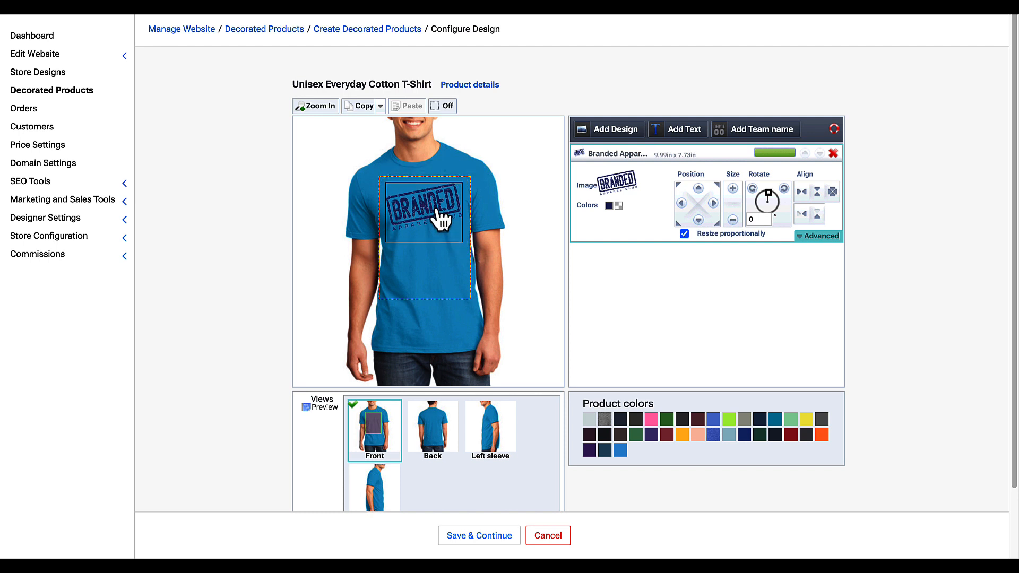
- Recolor the front design's remaining ink with a custom dark navy blue
left_click(609, 206)
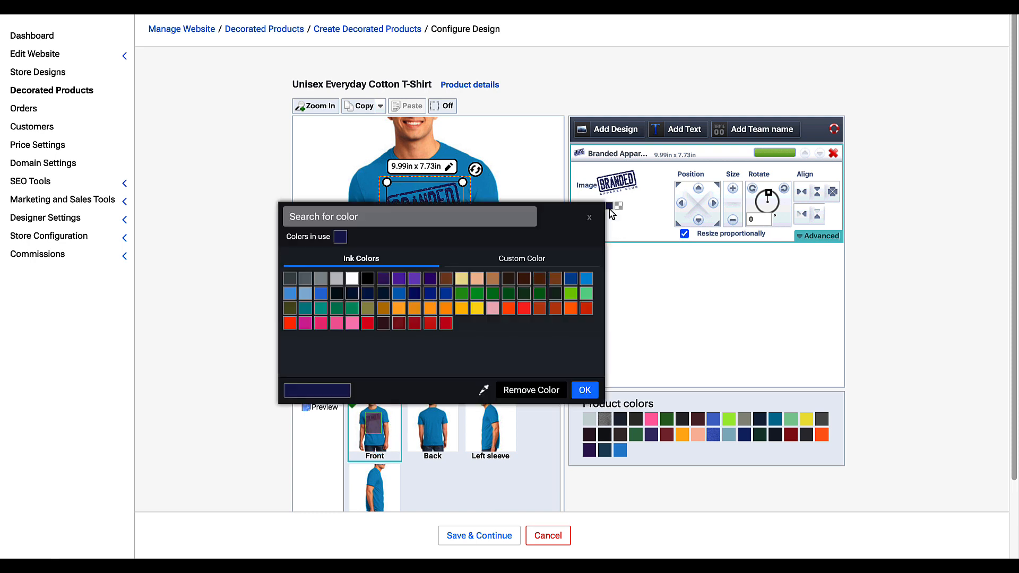
left_click(352, 279)
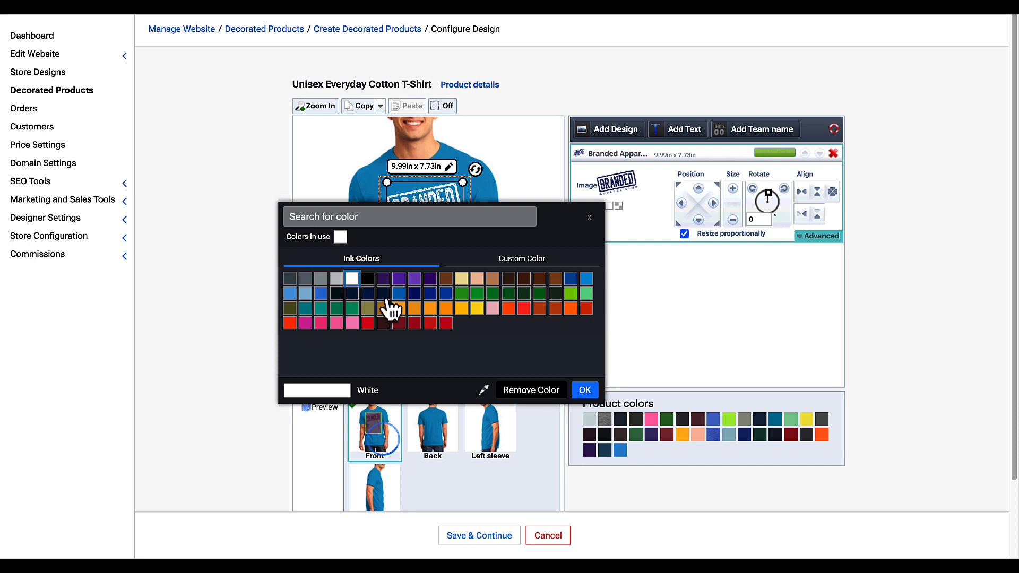
left_click(383, 293)
left_click(414, 295)
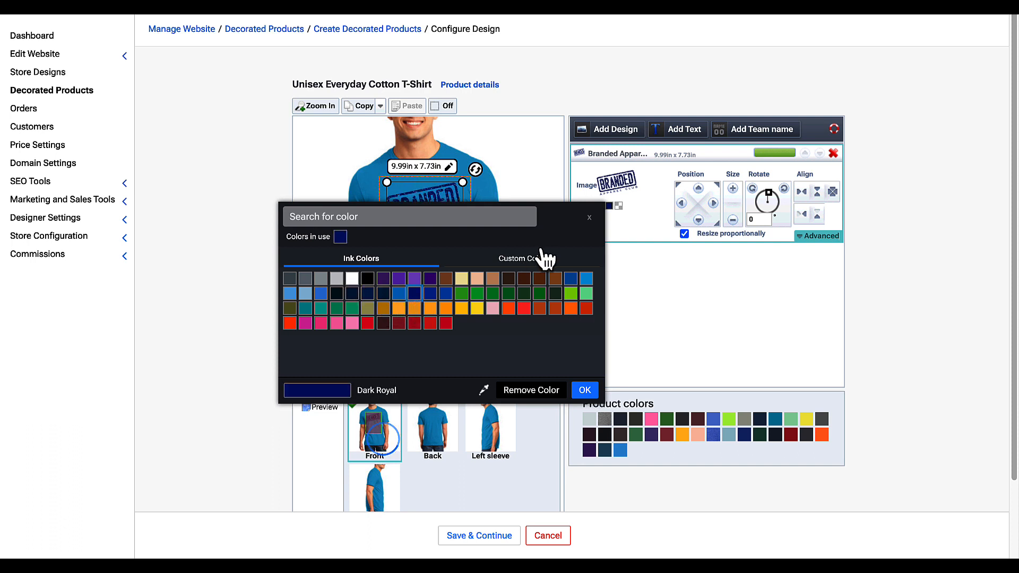
left_click(520, 265)
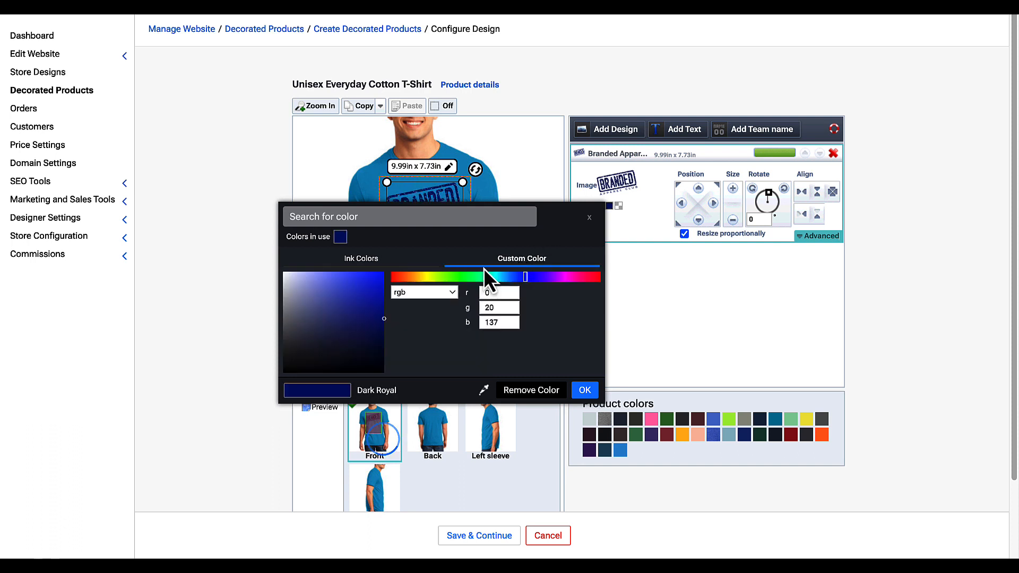
mouse_move(346, 298)
left_mouse_down()
mouse_move(382, 314)
mouse_move(352, 357)
mouse_move(394, 317)
mouse_move(375, 341)
mouse_move(355, 295)
mouse_move(369, 325)
left_mouse_up()
left_click_drag(368, 325, 370, 322)
left_click(584, 391)
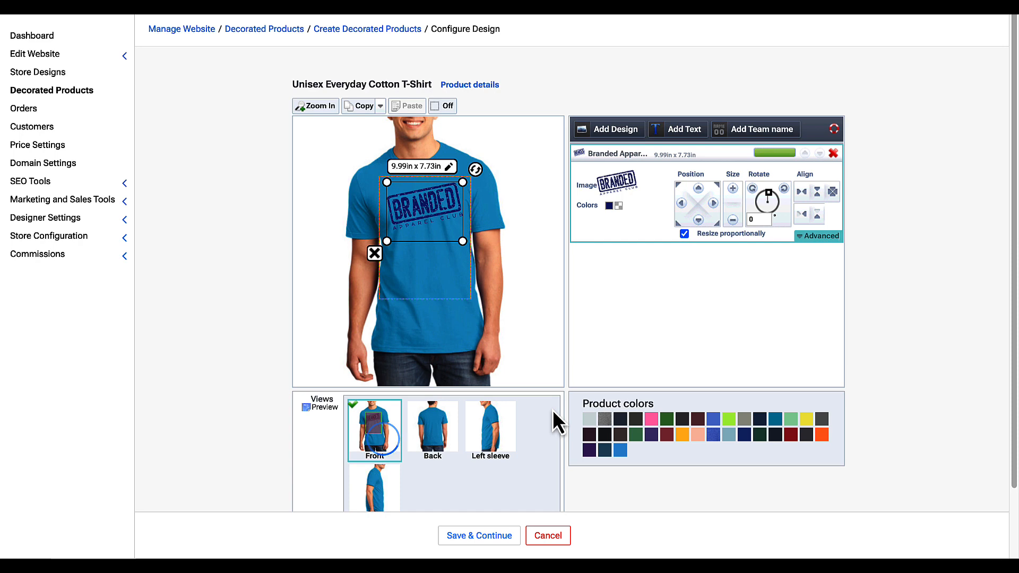
- Add the uploaded Stamped Branded Apparel Club artwork as a full color printing design on the upper back, about 3.88 × 2.42 in
left_click(439, 425)
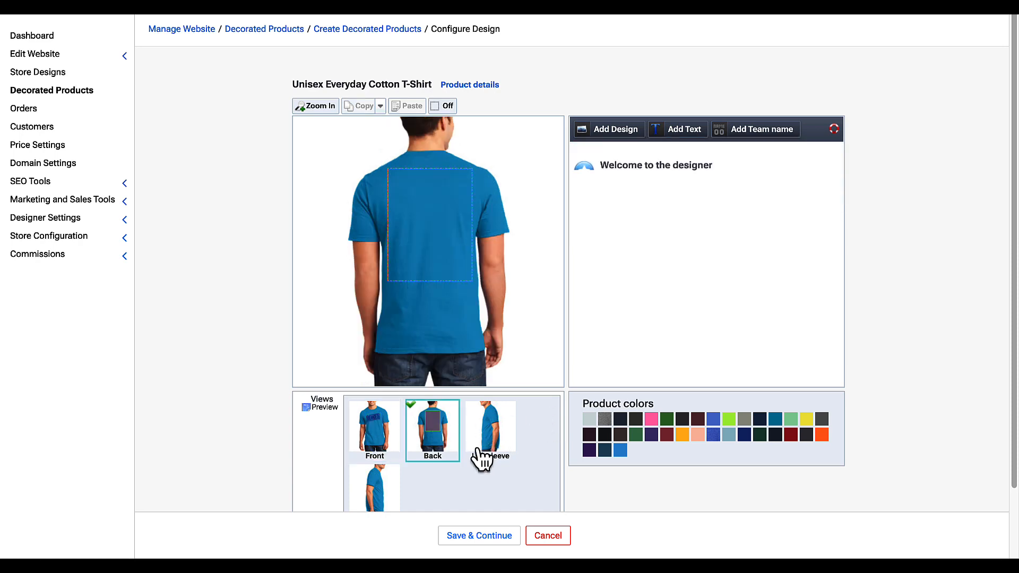
left_click(615, 131)
left_click(639, 280)
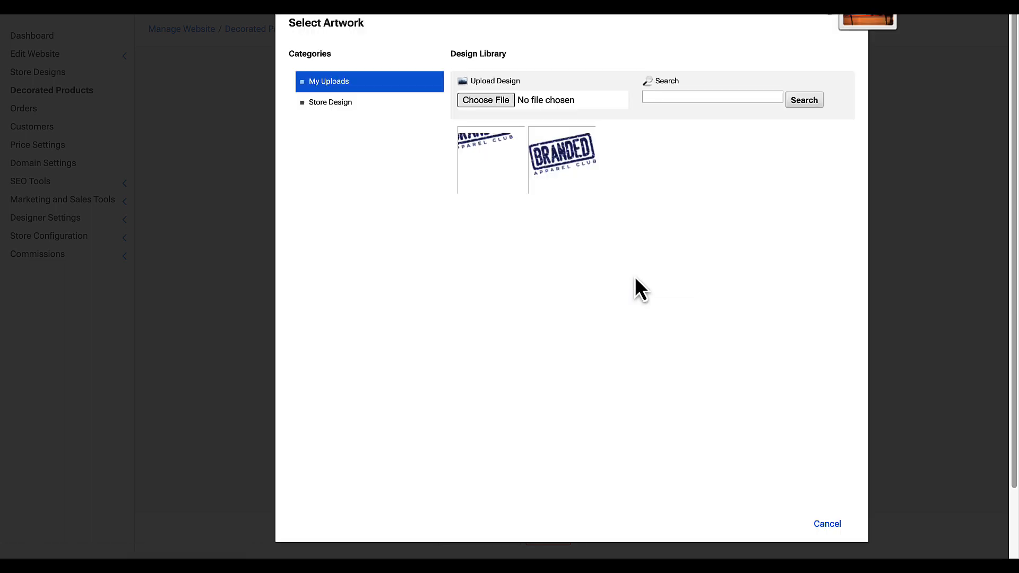
left_click(572, 159)
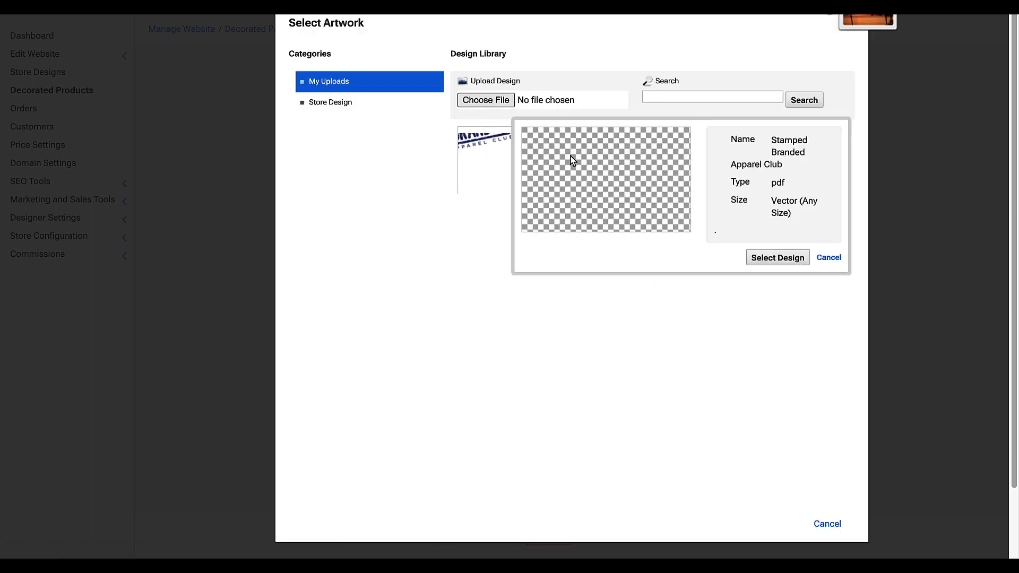
left_click(775, 260)
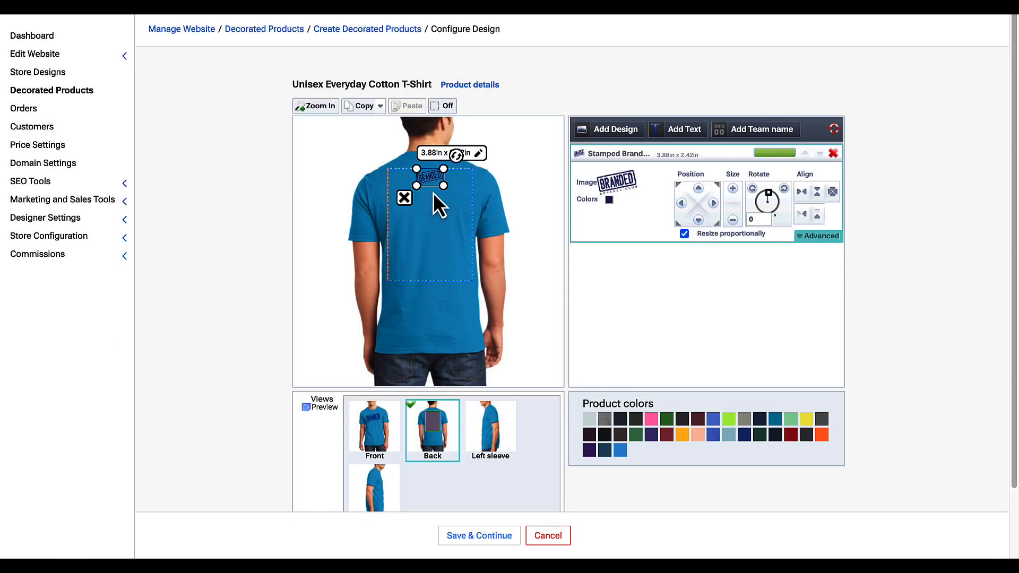
left_click_drag(429, 178, 429, 181)
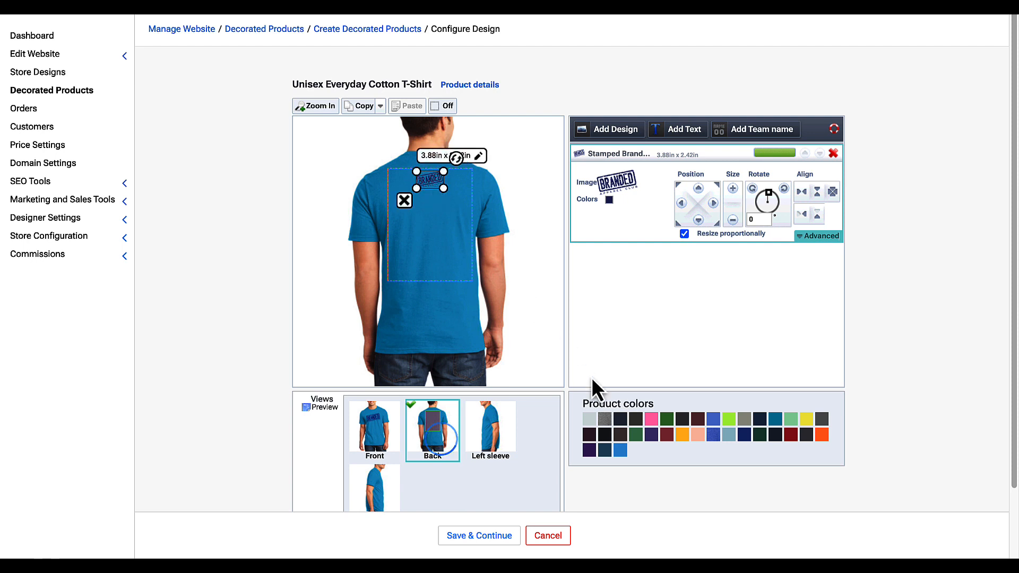
- Change the shirt color to white, check the front view, and save the design to continue to the product details
left_click(593, 418)
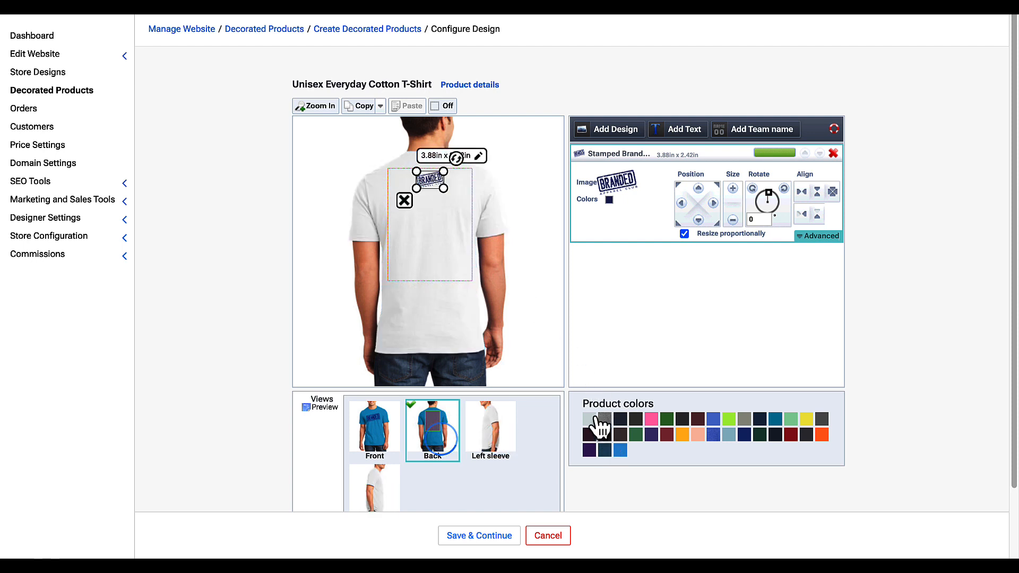
left_click(389, 452)
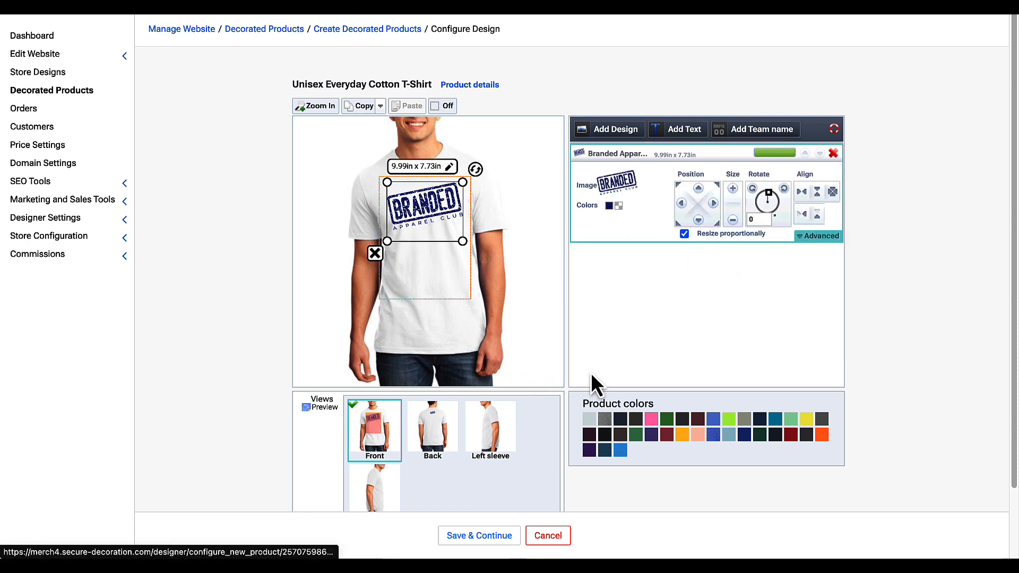
left_click(510, 537)
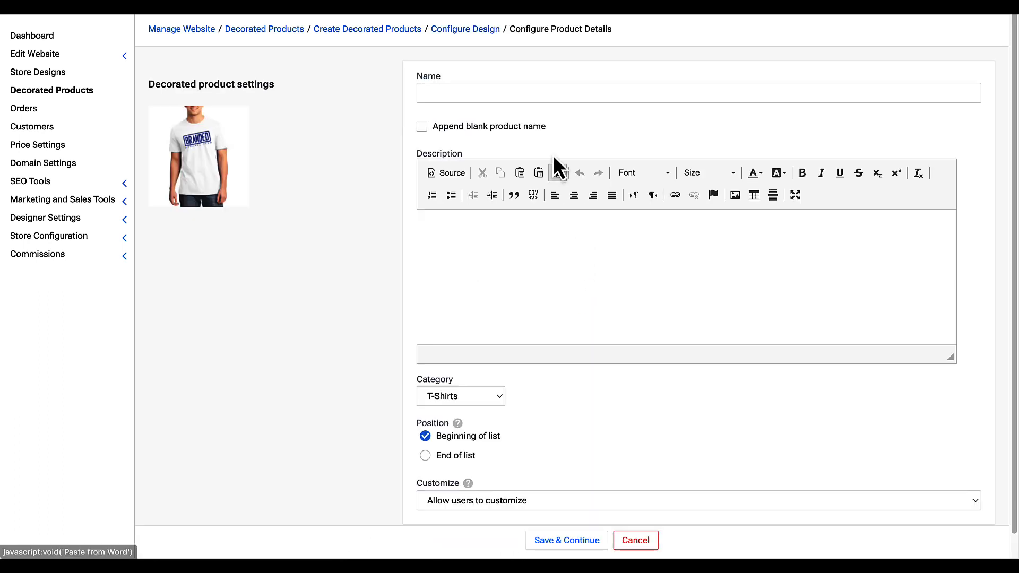
- Name the decorated product Branded Apparel Club and append the blank product name to it
left_click(466, 93)
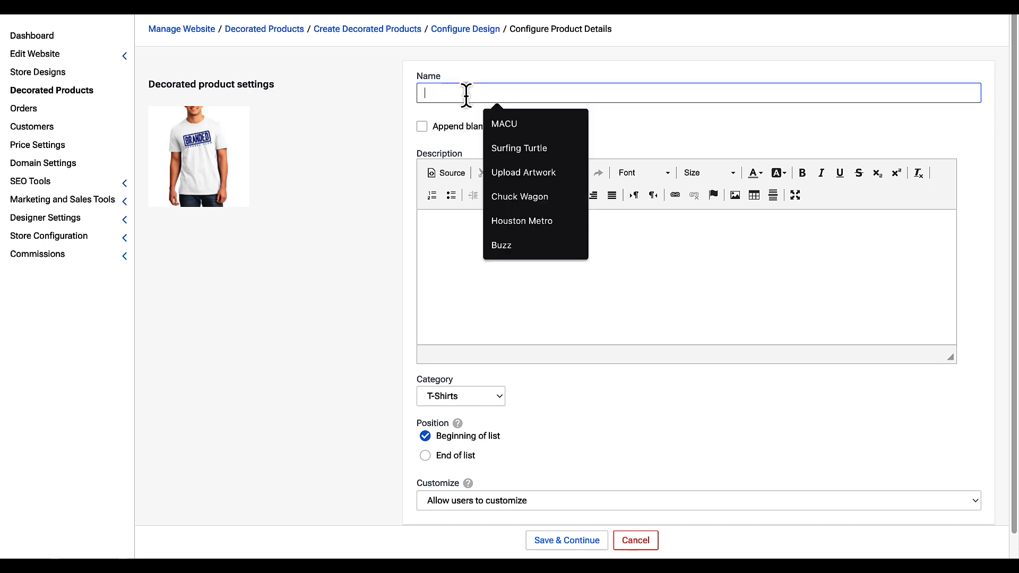
type("Branded Apparel Club")
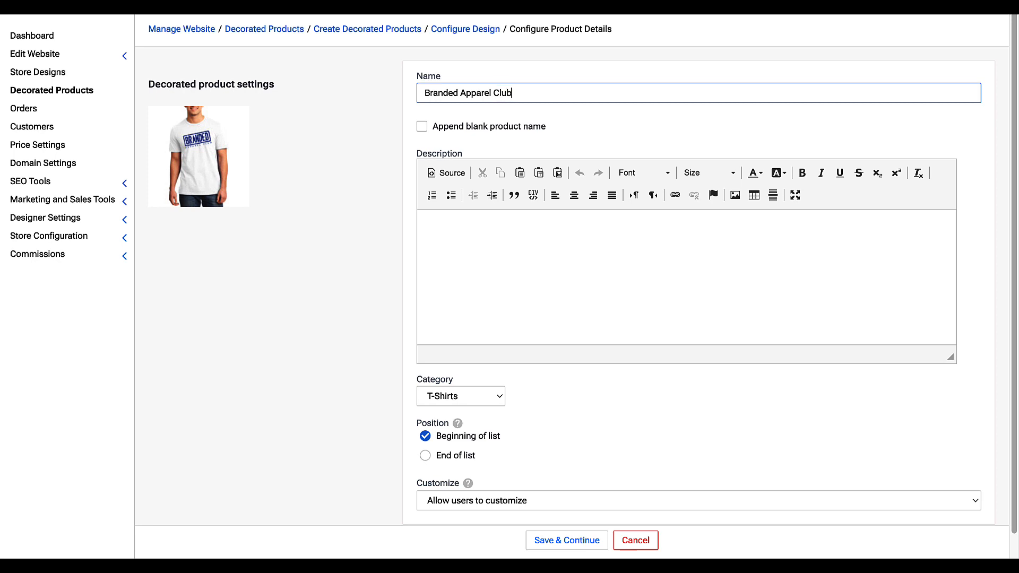
left_click(422, 127)
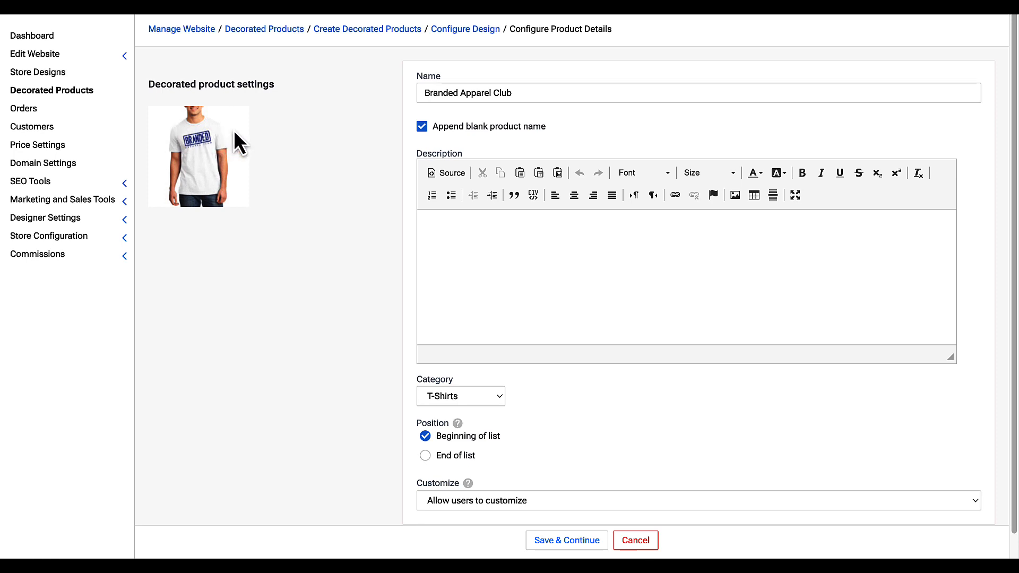
- Keep the T-Shirts category, don't allow users to customize the product, and save the product details to continue
scroll(308, 257, "down", 1)
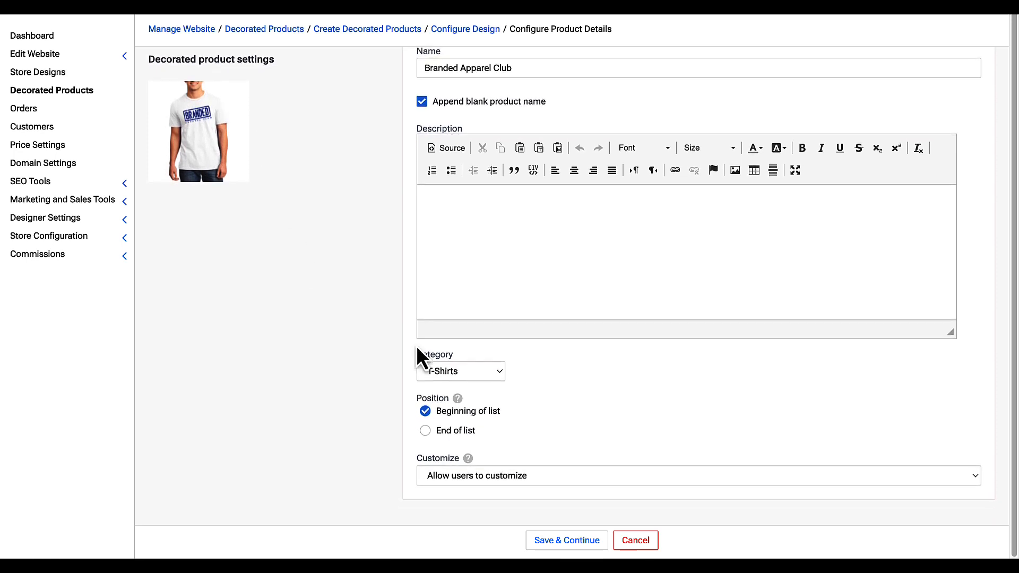
left_click(487, 386)
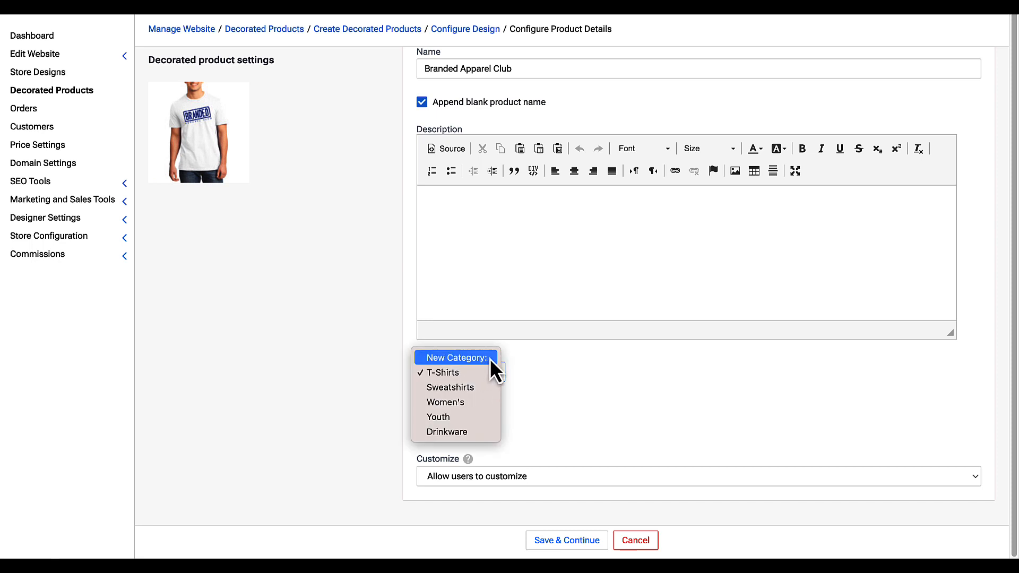
left_click(552, 352)
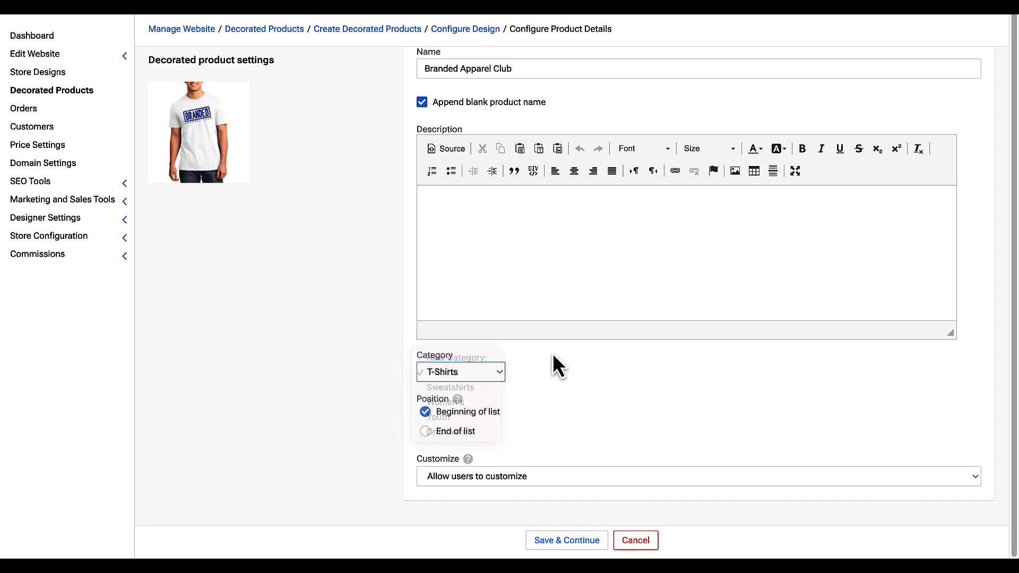
left_click(489, 477)
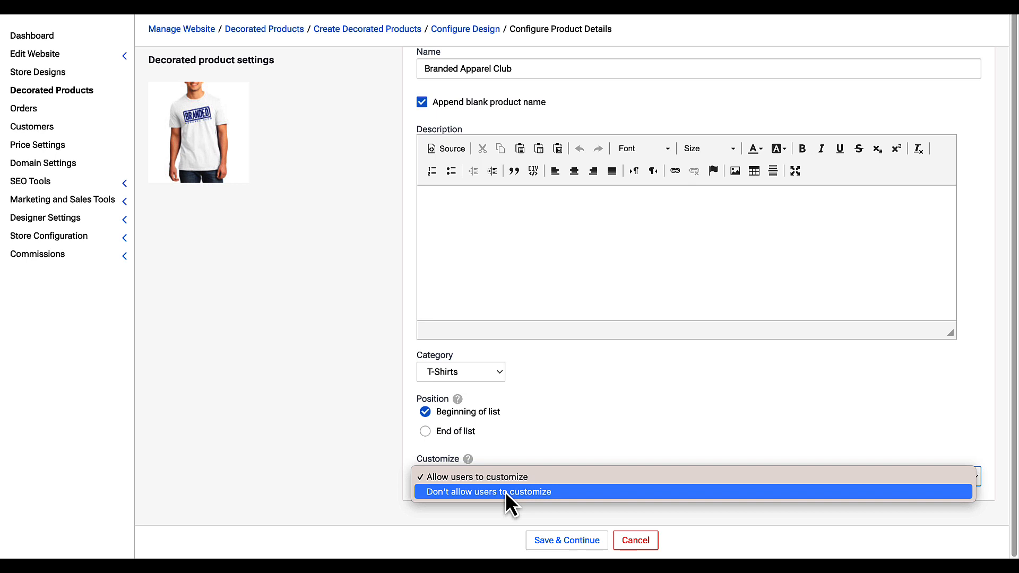
left_click(505, 492)
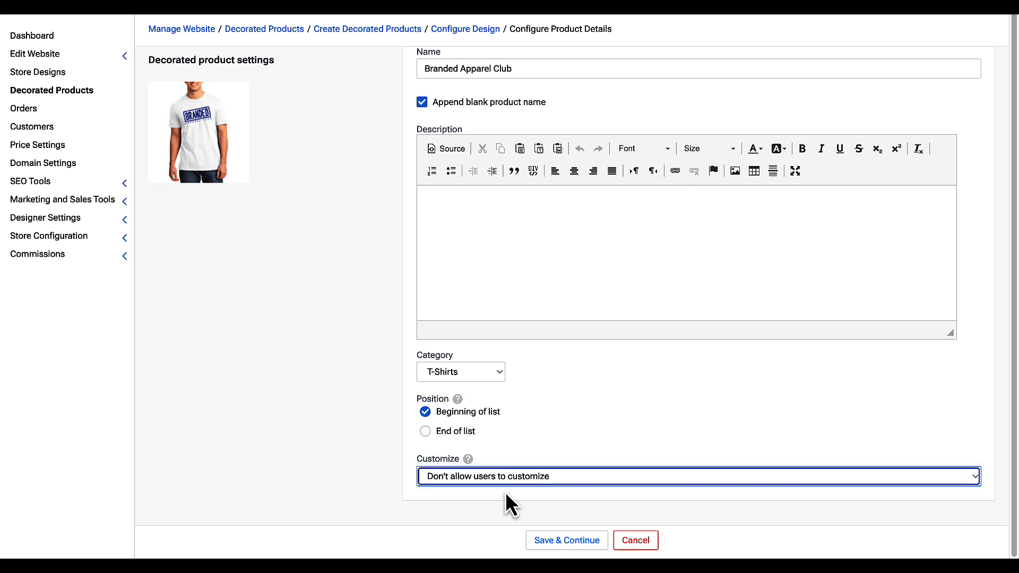
left_click(571, 541)
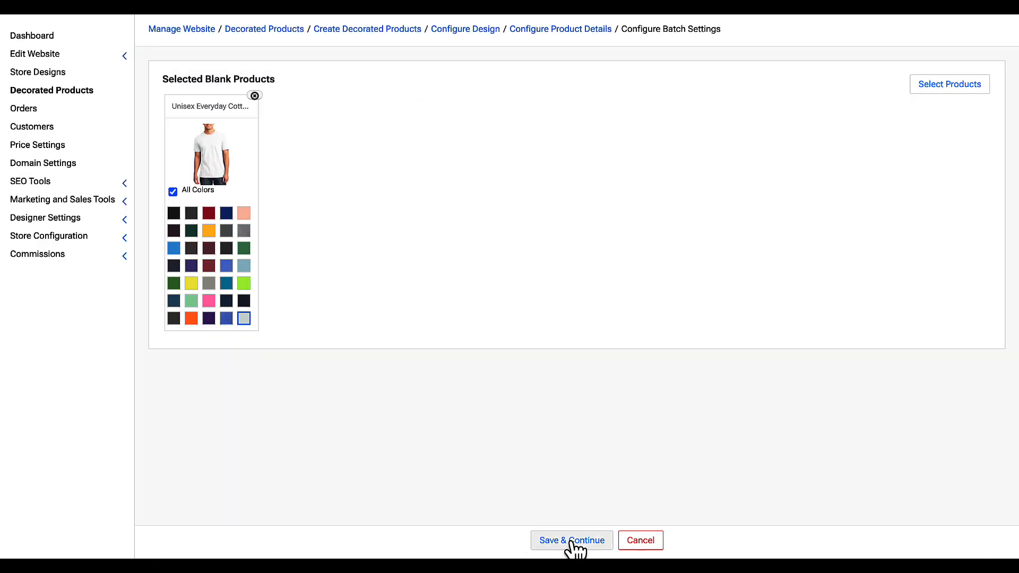
- Limit the Unisex Everyday Cotton T-Shirt's colors to white and three gray shades, with white as the displayed color
left_click(173, 192)
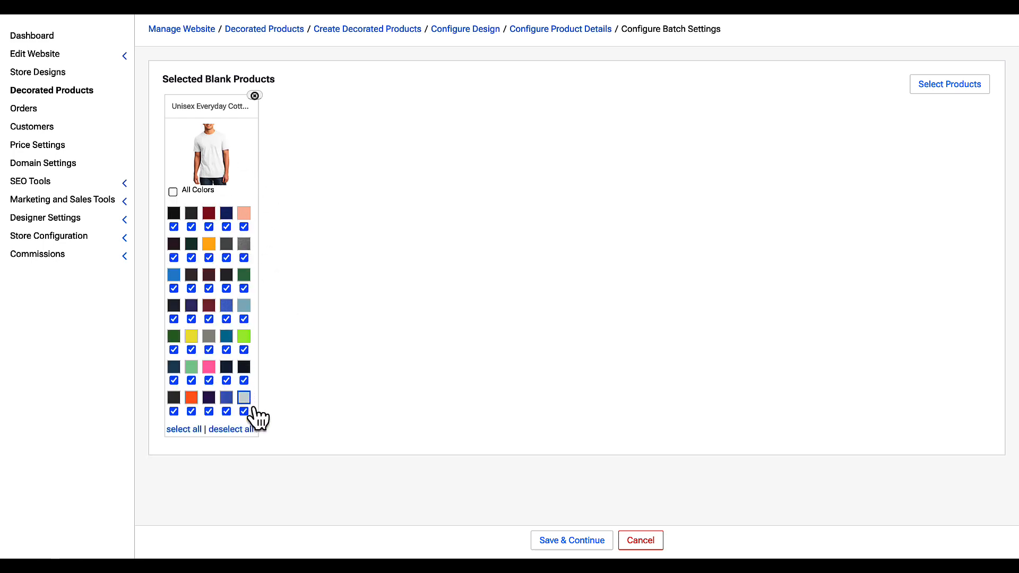
left_click(237, 430)
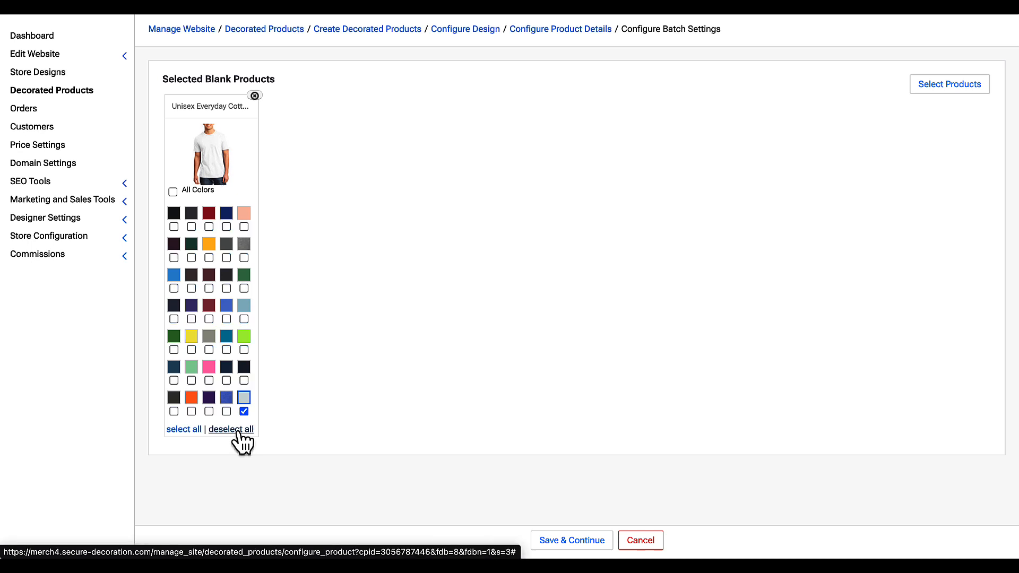
left_click(210, 349)
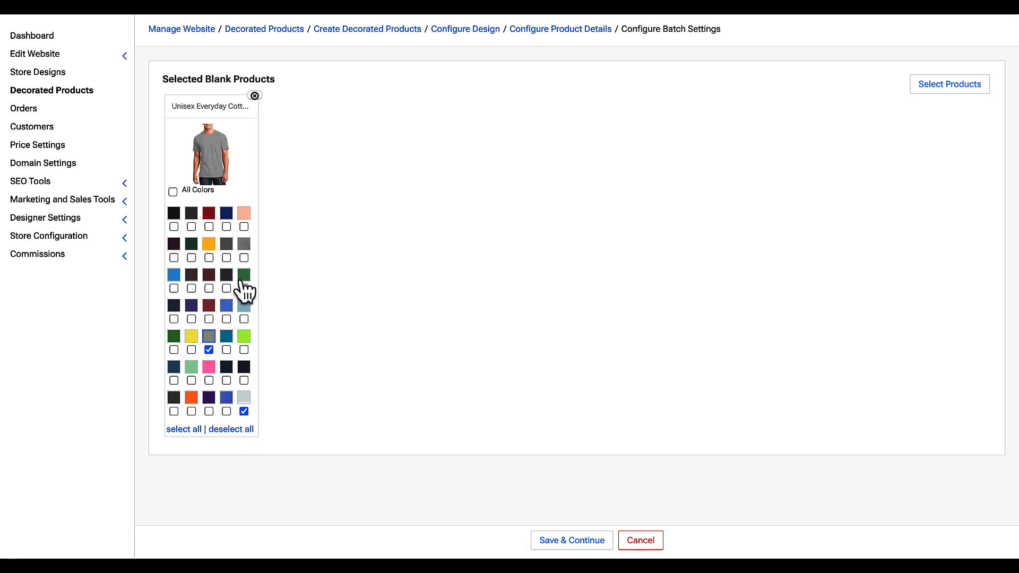
left_click(227, 250)
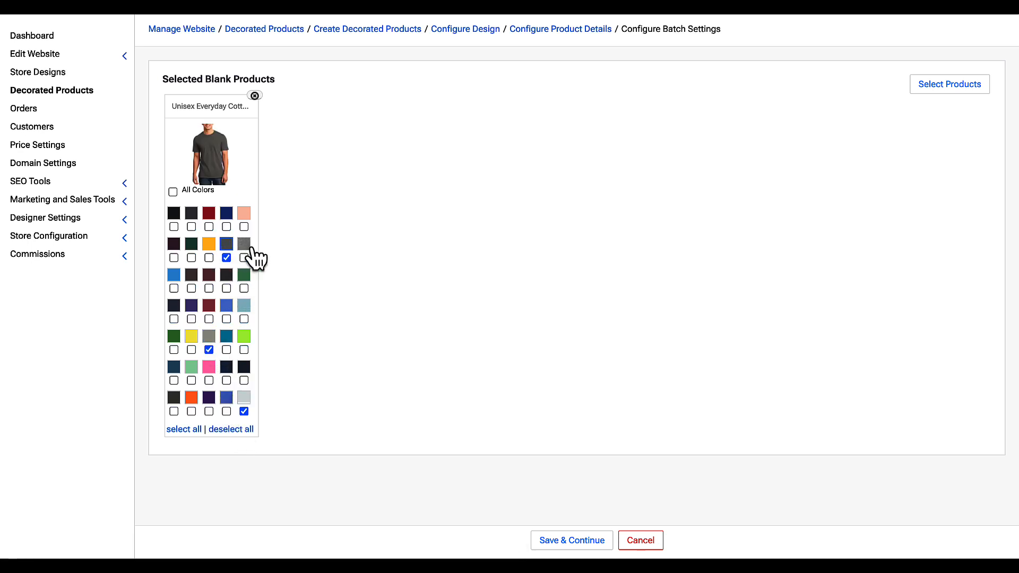
left_click(247, 249)
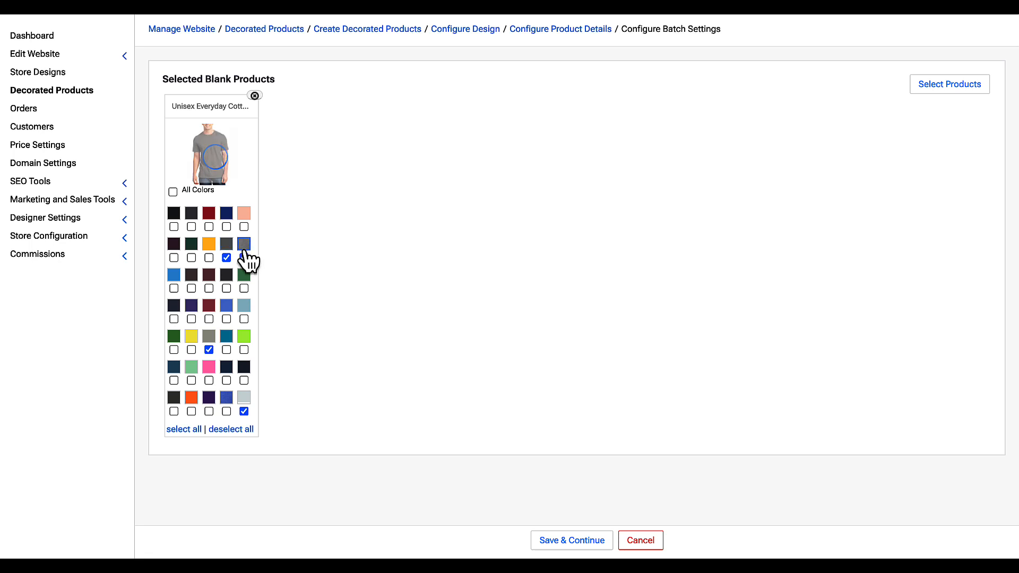
left_click(244, 397)
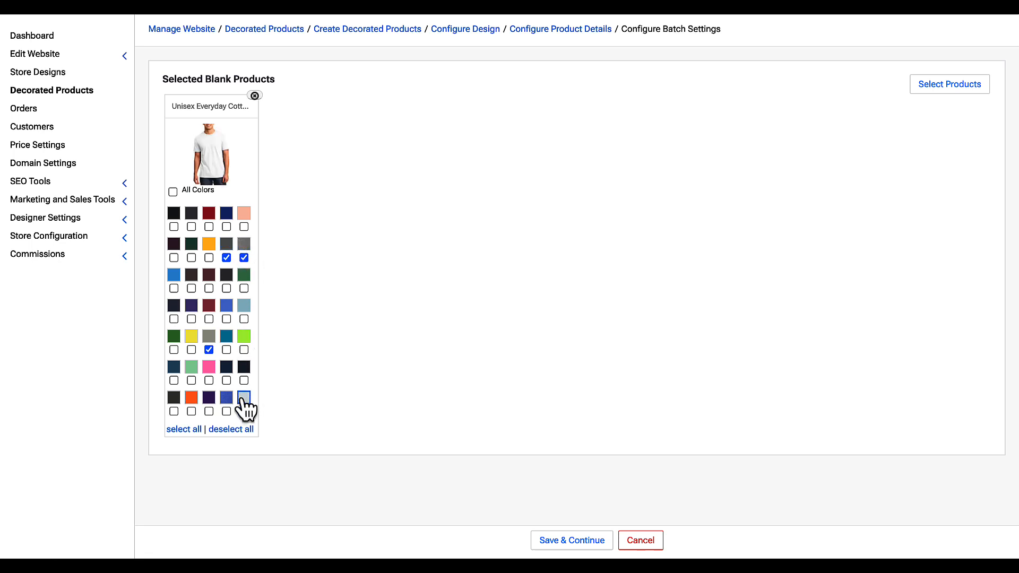
left_click(242, 395)
- Add the blank products DT6100Y, DT6302, DT6001YG, DT6000P, DT6300 and DT6001 to the batch selection
left_click(945, 86)
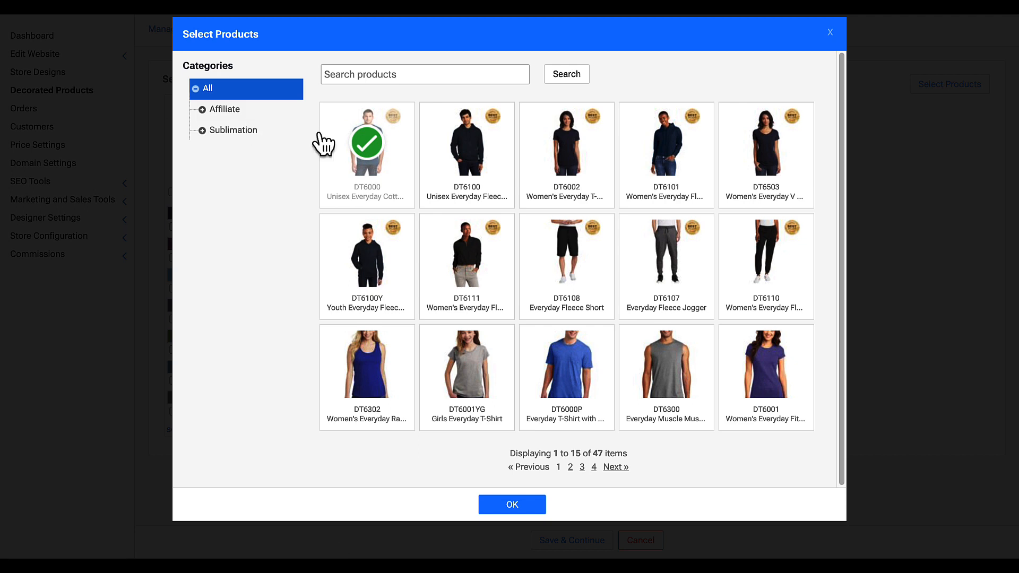
left_click(387, 256)
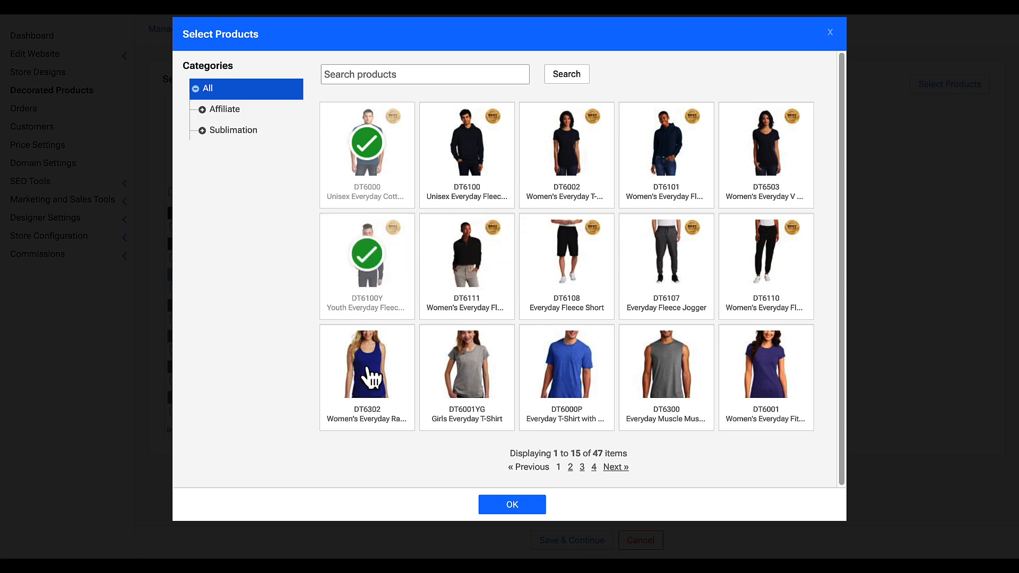
left_click(368, 375)
left_click(506, 384)
left_click(584, 384)
left_click(668, 383)
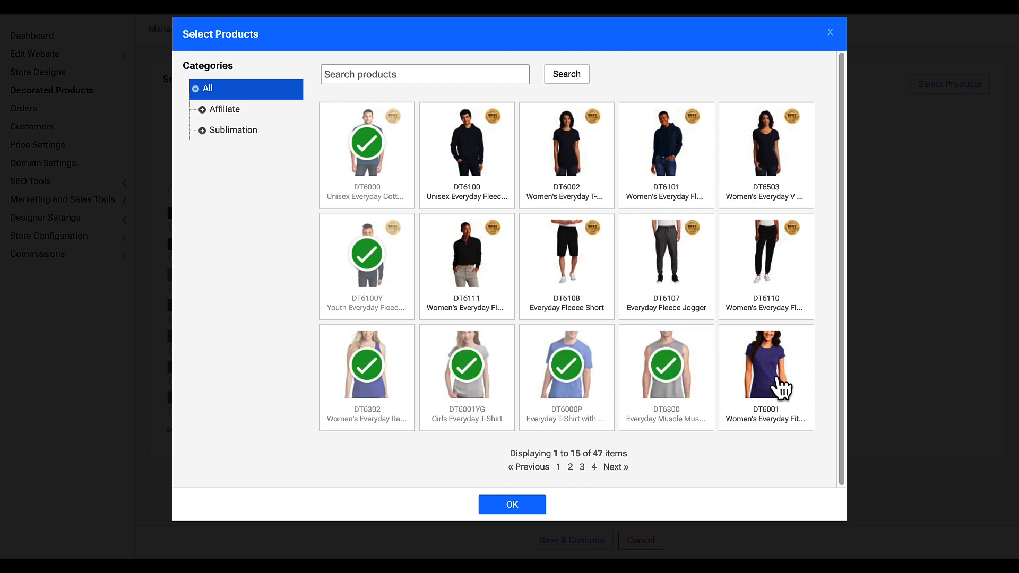
left_click(780, 387)
- Add the blank products DT6503, DT6101, DT6002 and DT6100 to the batch selection
left_click(758, 162)
left_click(669, 165)
left_click(587, 167)
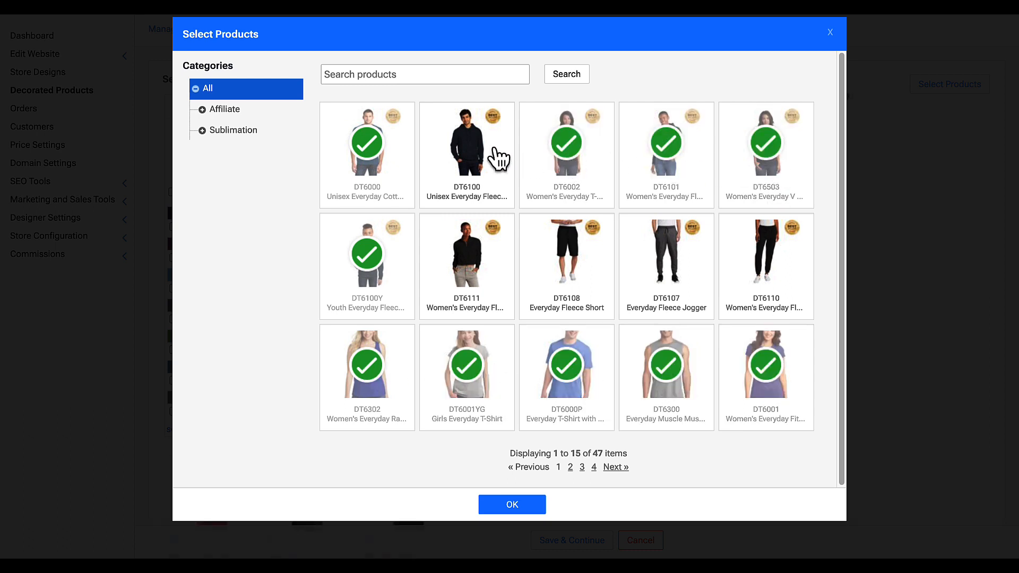
left_click(495, 159)
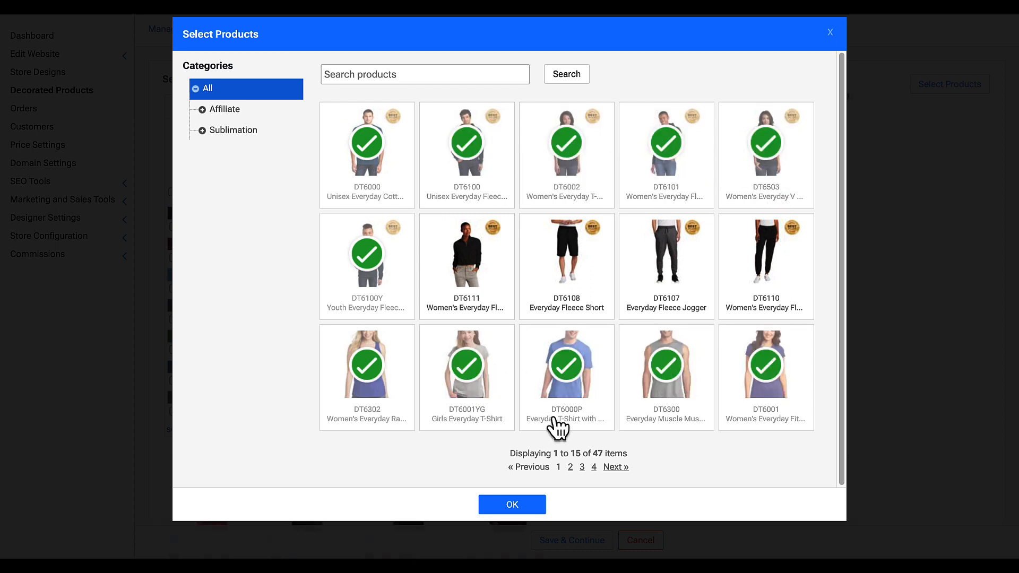
- Add the Full Length Apron with Pockets (A500) and the Essential Tote (B0750) to the batch and confirm the product selection
left_click(571, 467)
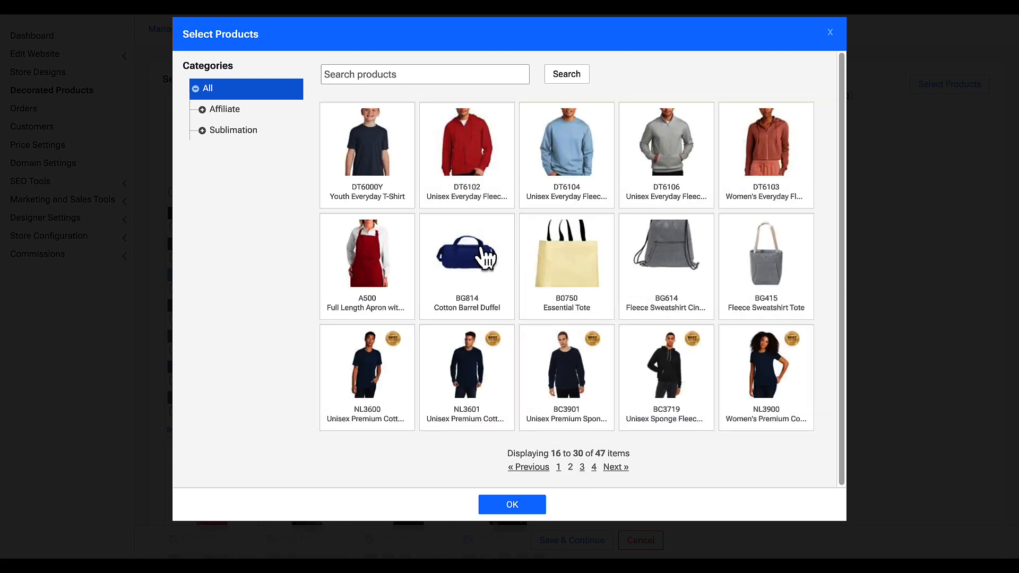
left_click(370, 252)
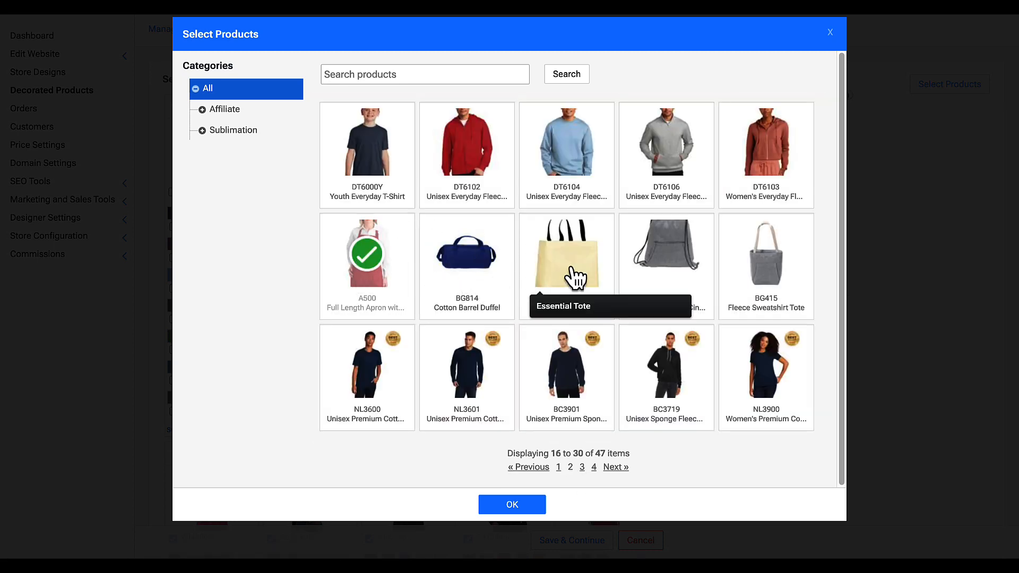
left_click(545, 274)
left_click(517, 505)
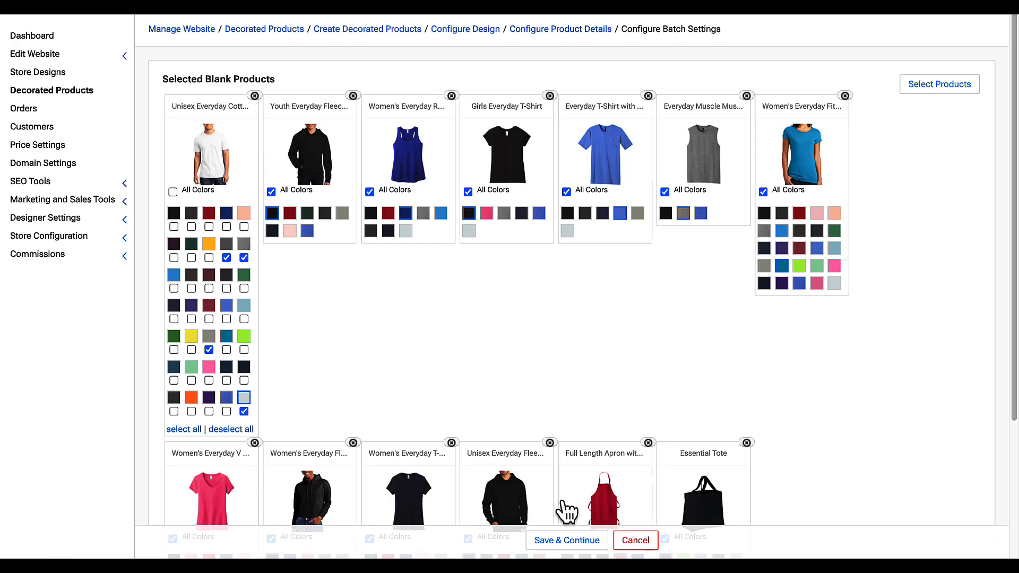
- Set white as the displayed color for the Essential Tote, Unisex Fleece Hoodie, Women's T-Shirt, Women's Fleece Hoodie and Women's V Neck
scroll(573, 498, "down", 2)
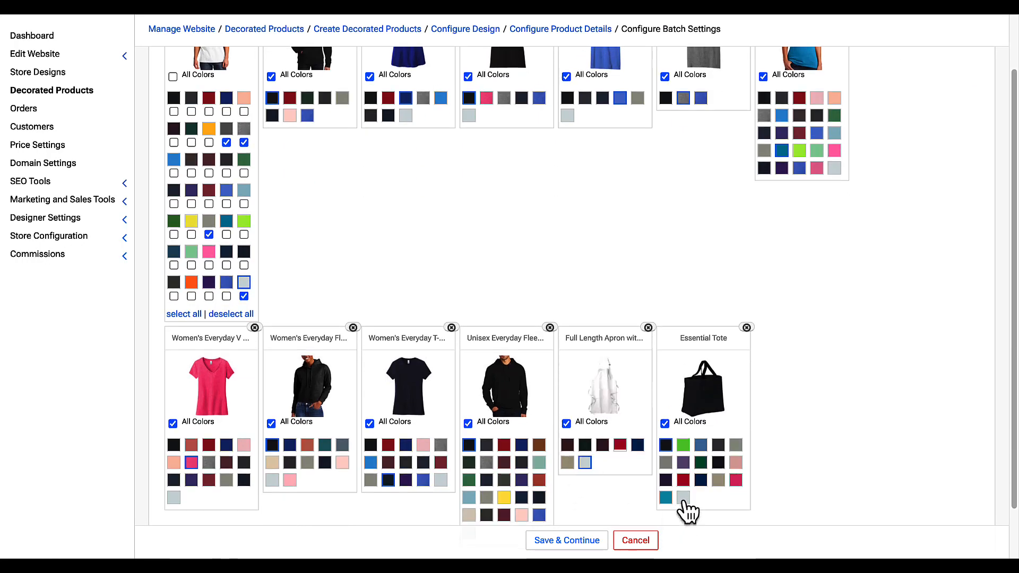
left_click(683, 497)
scroll(567, 480, "down", 1)
left_click(469, 470)
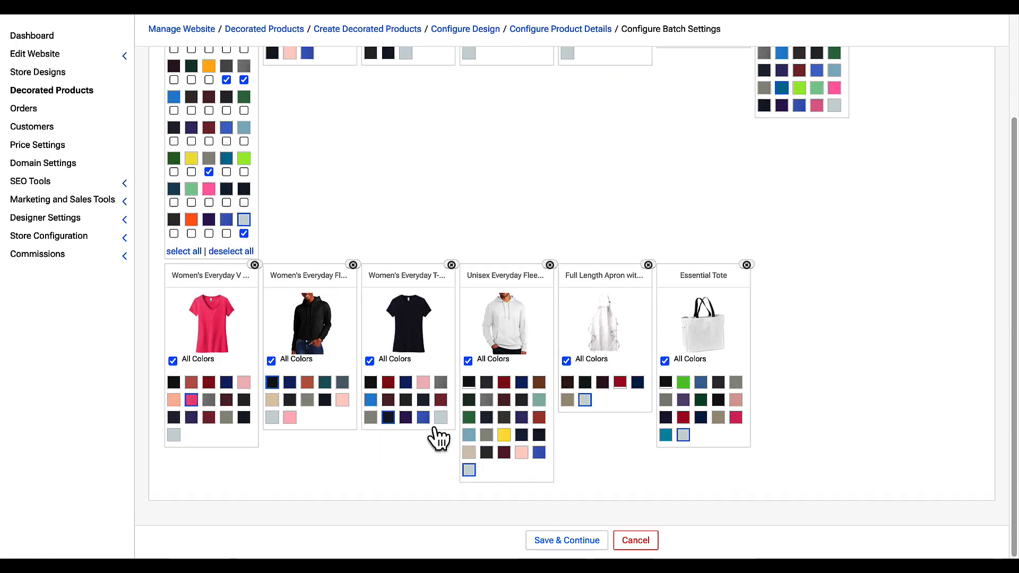
left_click(441, 418)
left_click(272, 418)
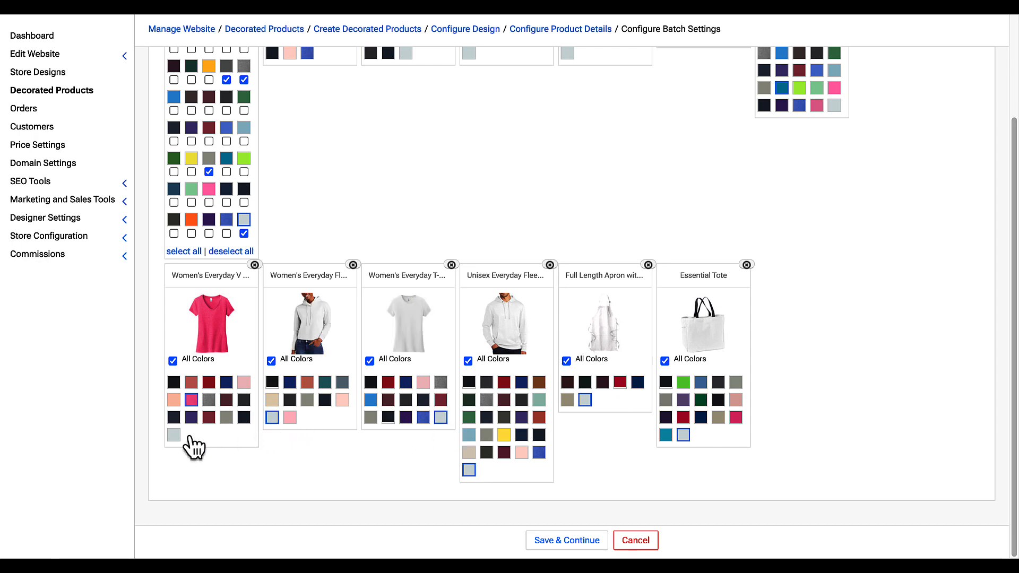
left_click(173, 434)
- Set white as the displayed color for the Women's Fitted T-Shirt, T-Shirt with Pocket, Girls T-Shirt and Women's Racerback Tank
scroll(527, 250, "up", 3)
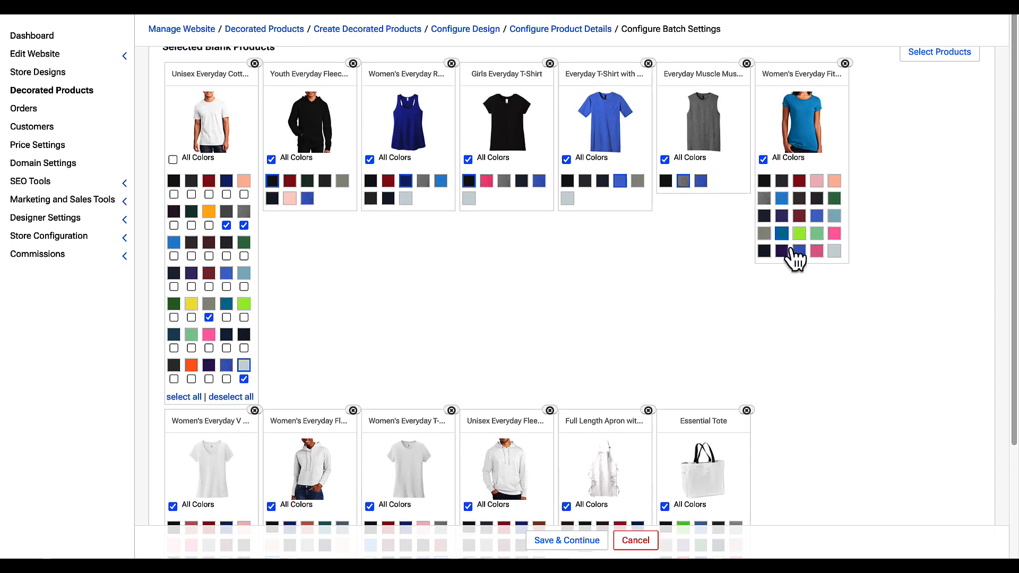
left_click(834, 251)
left_click(567, 198)
left_click(469, 198)
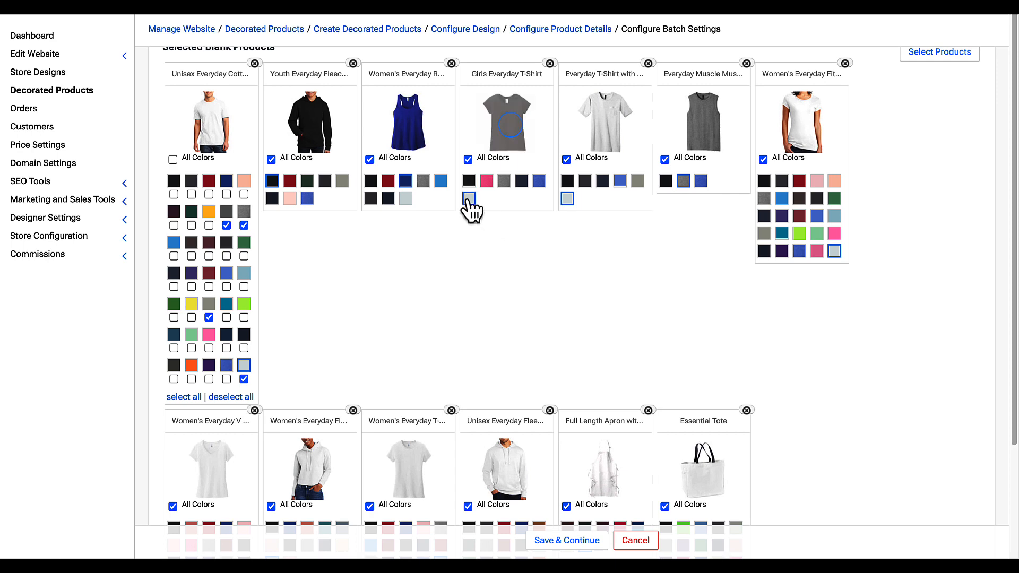
left_click(405, 199)
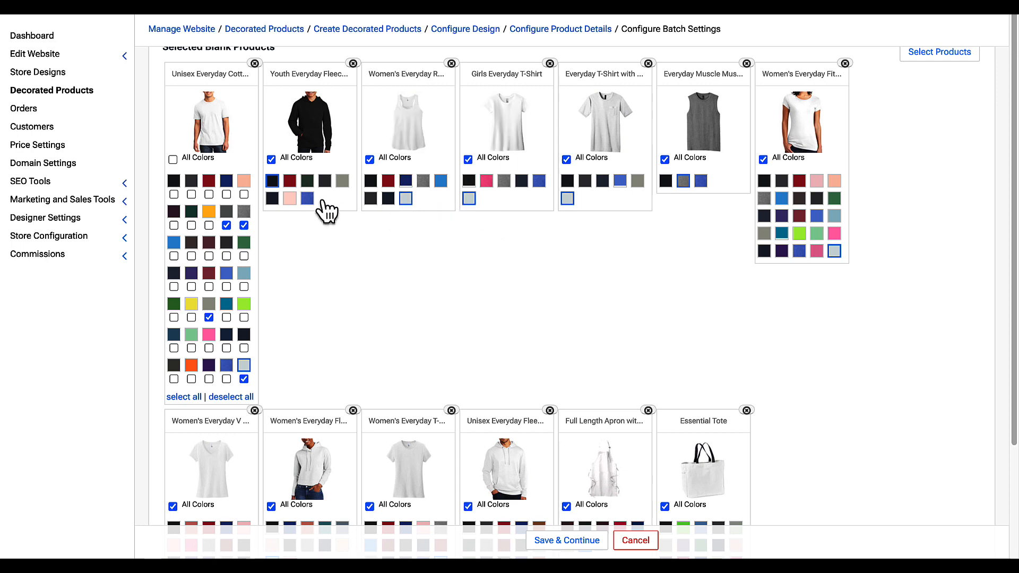
- Set light gray as the Youth Everyday Fleece Hoodie's displayed color and save the batch settings to continue to pricing
left_click(290, 199)
left_click(343, 181)
scroll(476, 404, "down", 3)
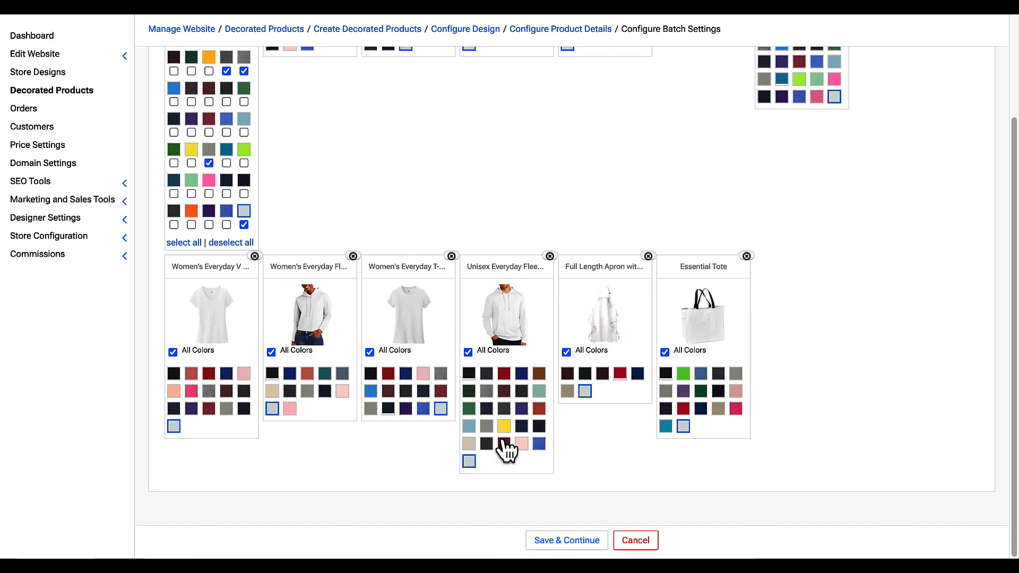
left_click(566, 540)
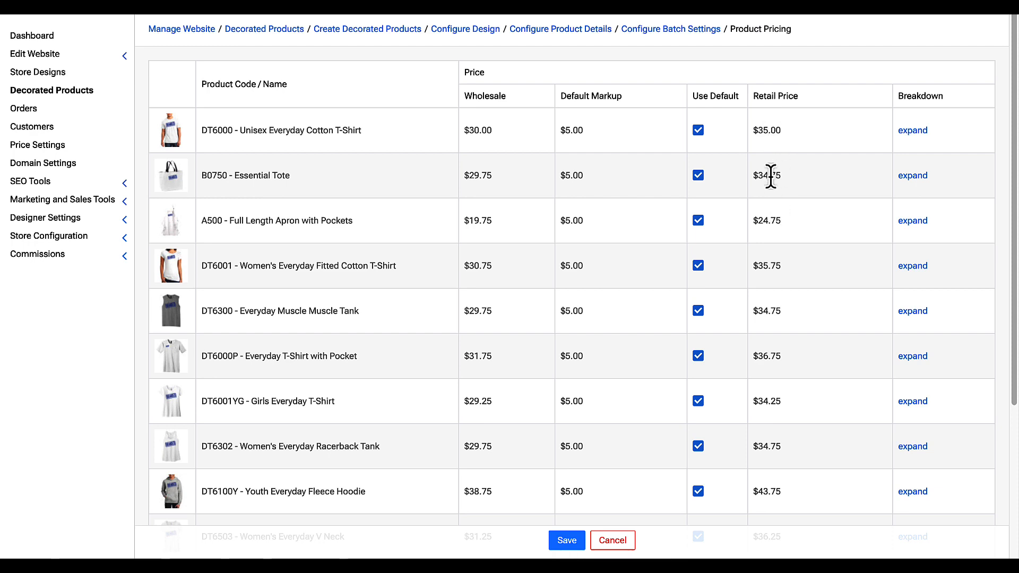
- Override the default pricing of the Unisex Everyday Cotton T-Shirt (DT6000) with a retail price of $40
left_click(699, 131)
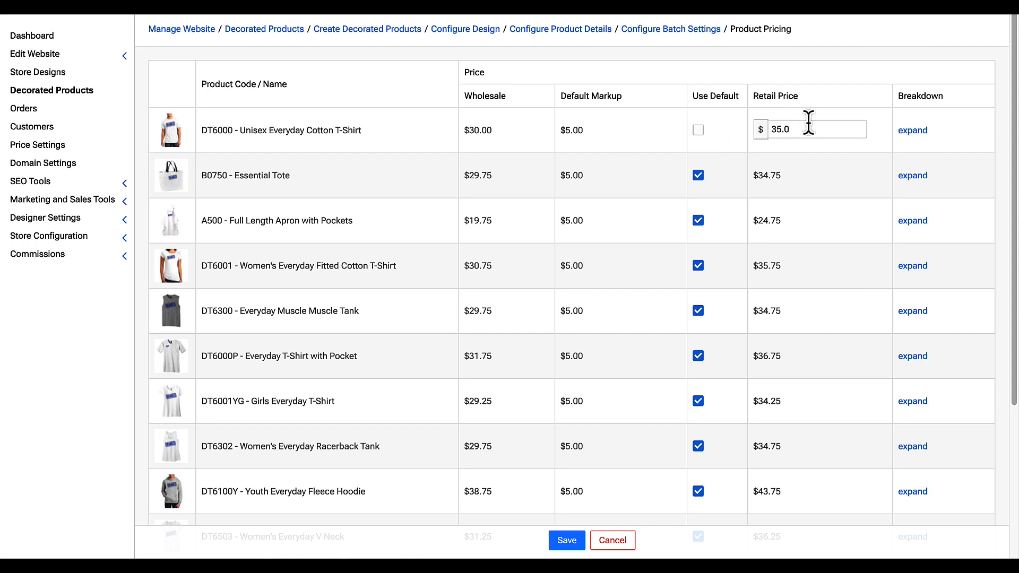
double_click(813, 129)
type("4")
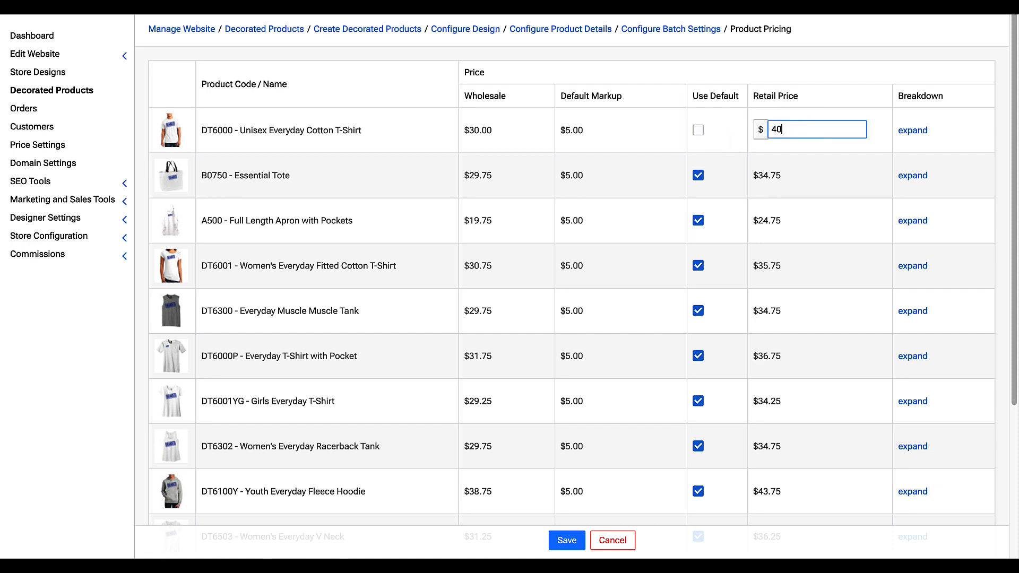
type("0")
left_click(835, 143)
- Save the product pricing and list the decorated products in the T-Shirts category
left_click(567, 539)
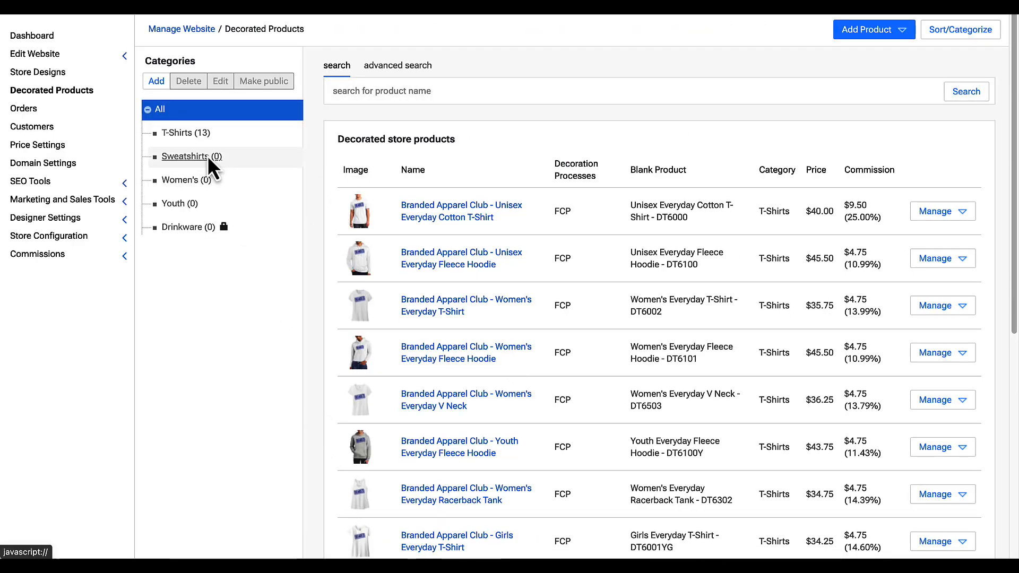
left_click(187, 136)
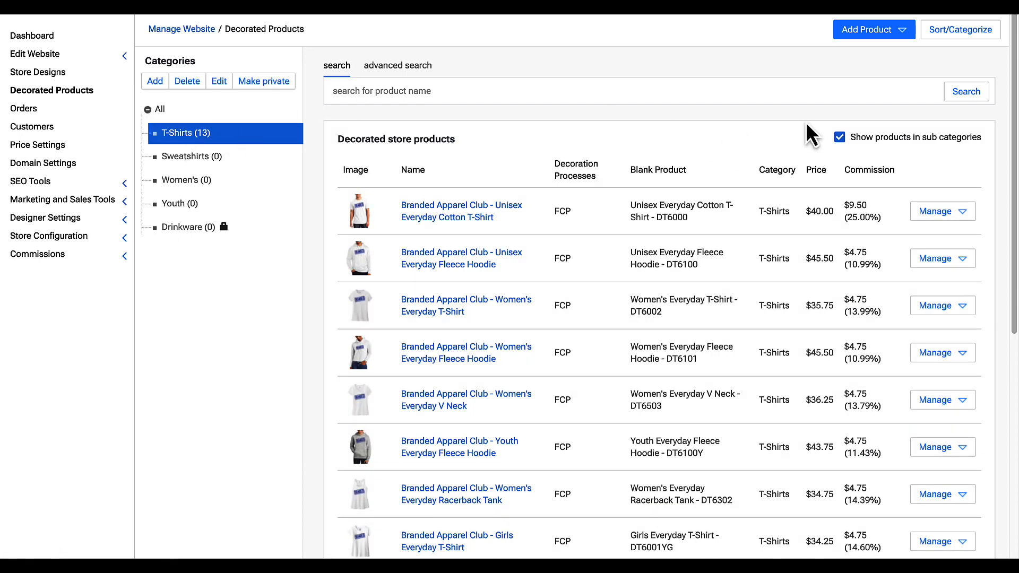
- In product sorting, add the Unisex Everyday Fleece Hoodie to Sweatshirts and the Women's Everyday T-Shirt, Fleece Hoodie and V Neck to the Women's category
left_click(956, 38)
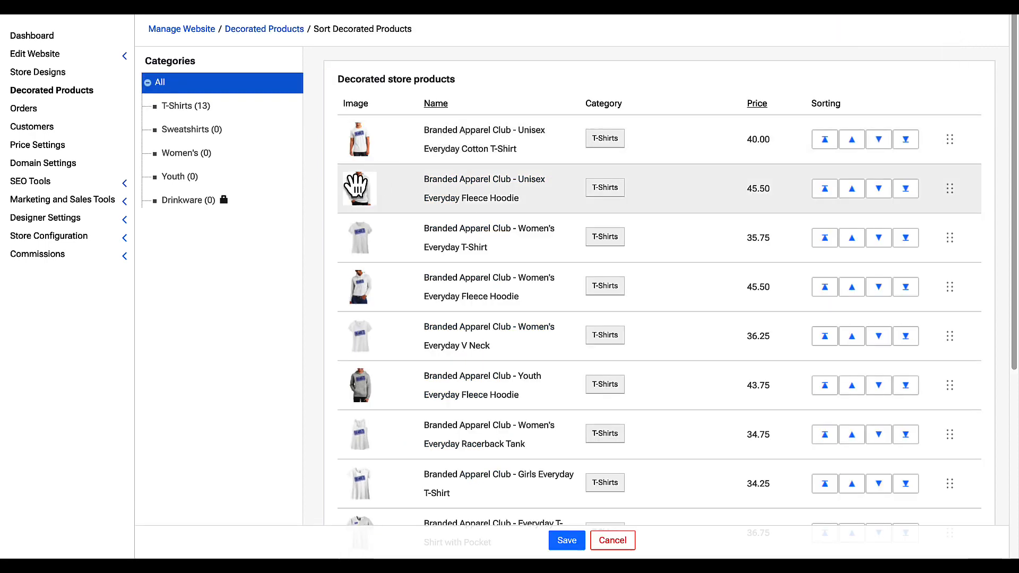
left_click_drag(364, 197, 199, 135)
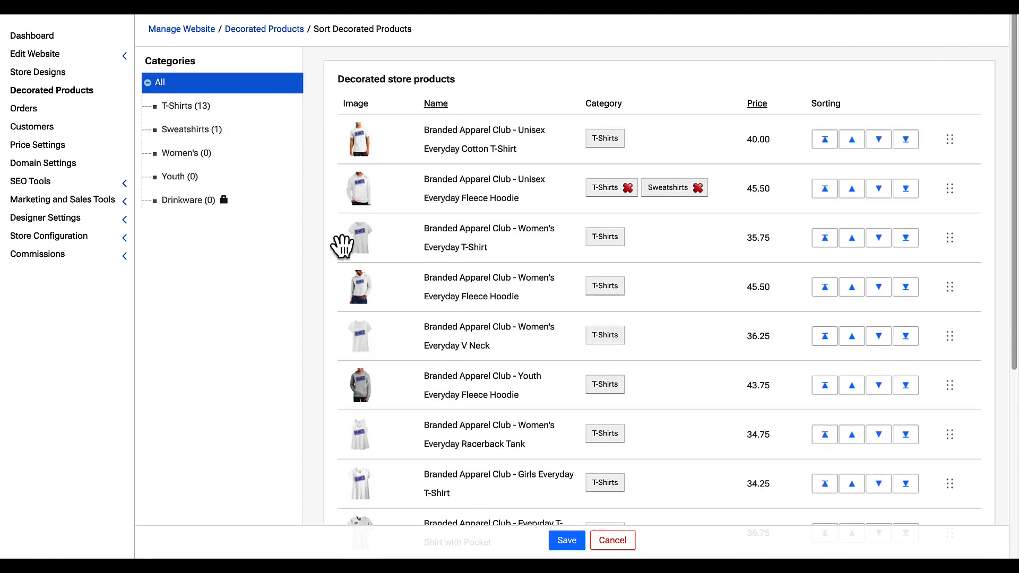
left_click_drag(364, 243, 241, 153)
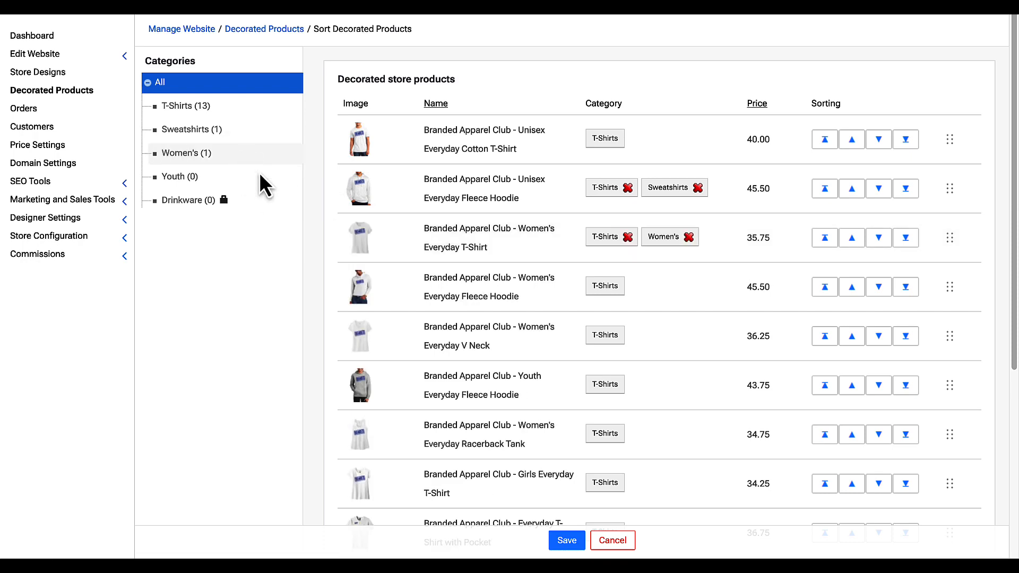
left_click_drag(351, 287, 245, 156)
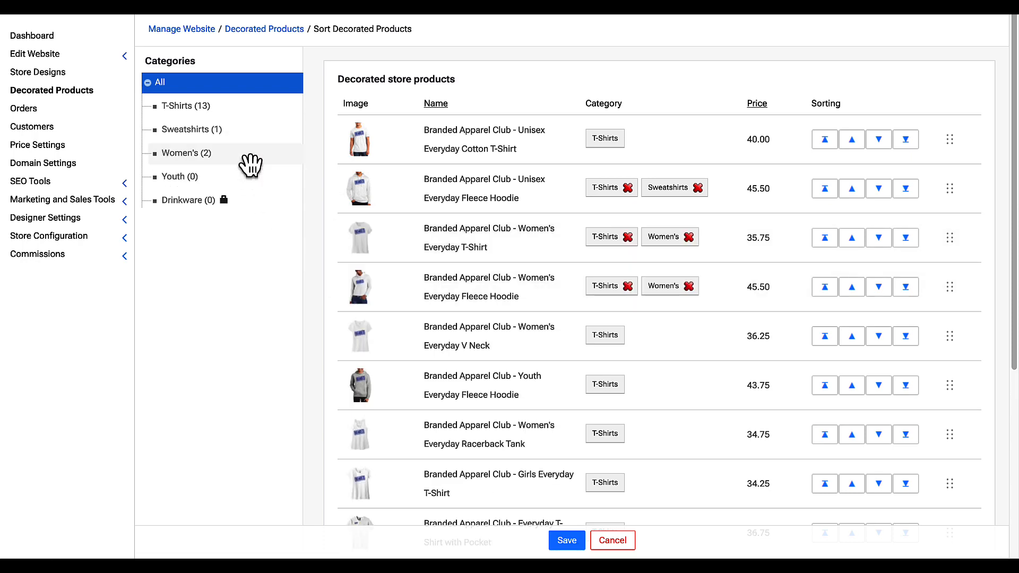
scroll(318, 303, "down", 1)
left_click_drag(360, 303, 244, 149)
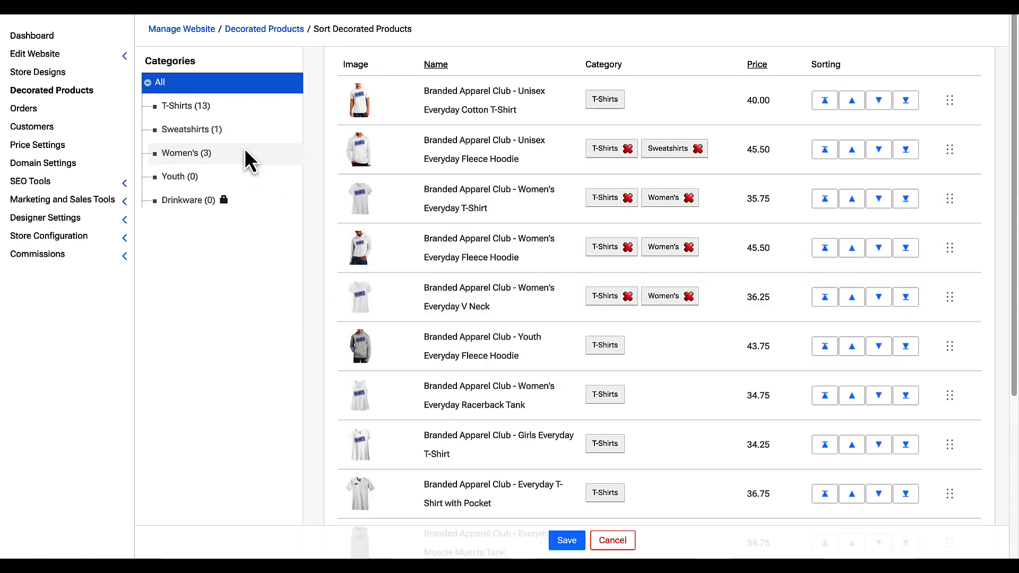
- Add the Youth Everyday Fleece Hoodie to the Youth category and the Women's Racerback Tank and Fitted Cotton T-Shirt to Women's
left_click_drag(356, 346, 241, 180)
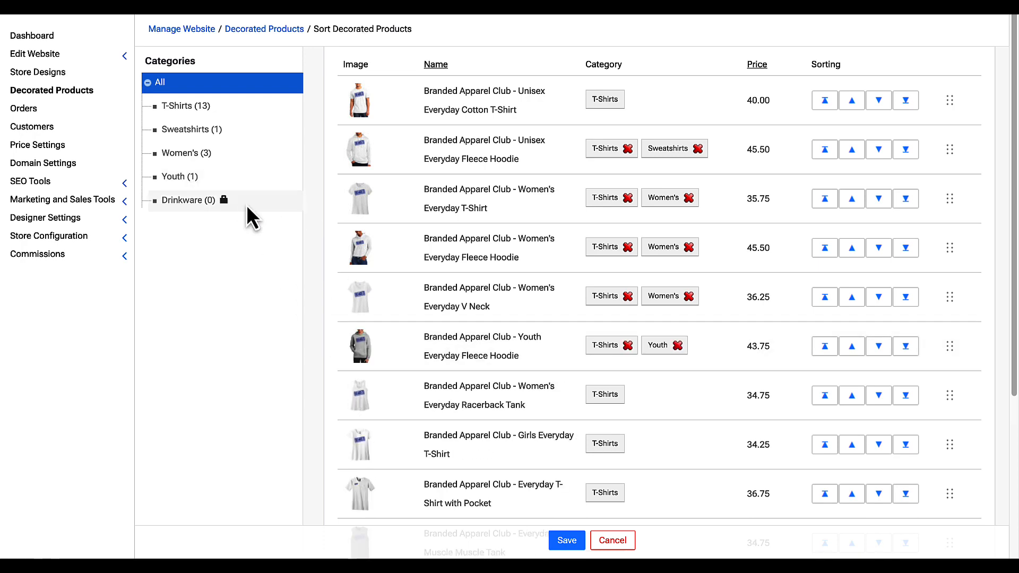
left_click_drag(362, 403, 239, 153)
scroll(319, 361, "down", 2)
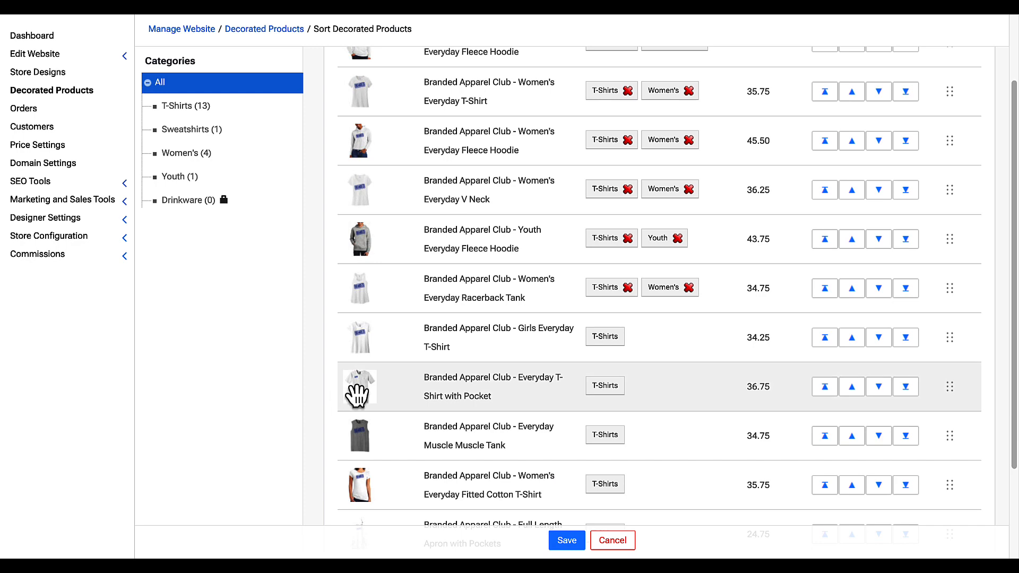
scroll(356, 395, "down", 2)
left_click_drag(357, 375, 235, 118)
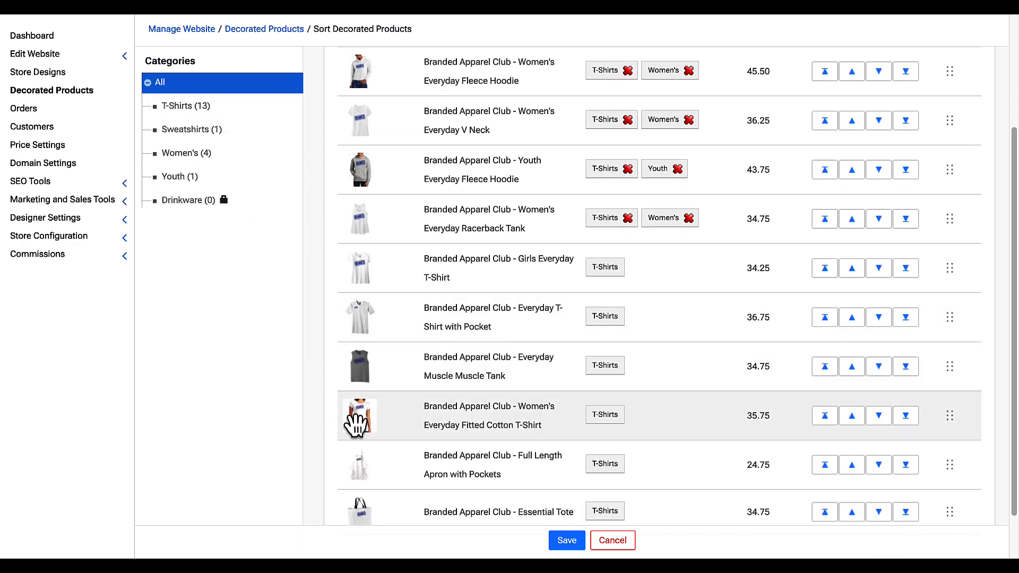
left_click_drag(352, 419, 251, 152)
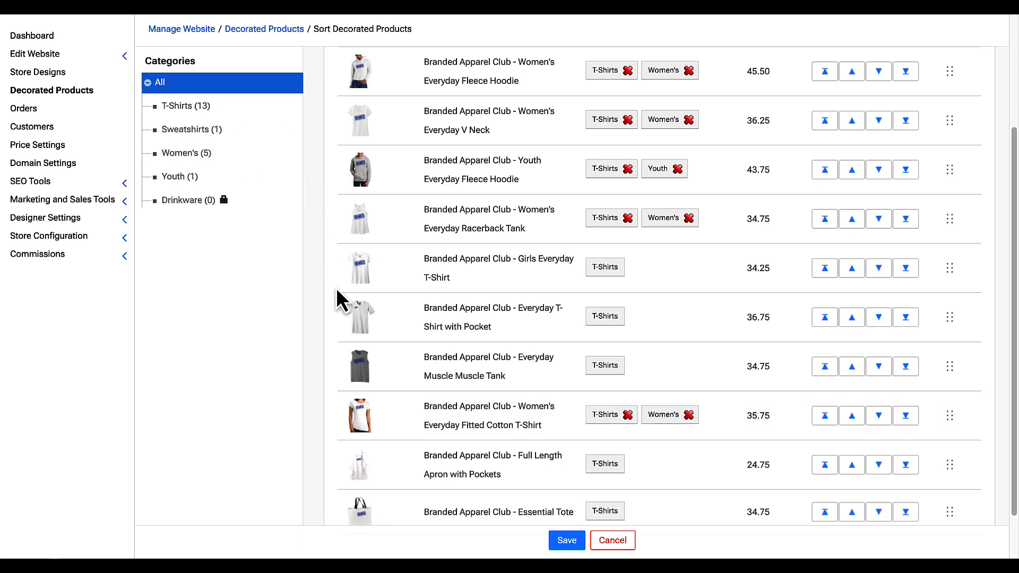
- Add the Girls Everyday T-Shirt to the Women's category
scroll(337, 296, "down", 1)
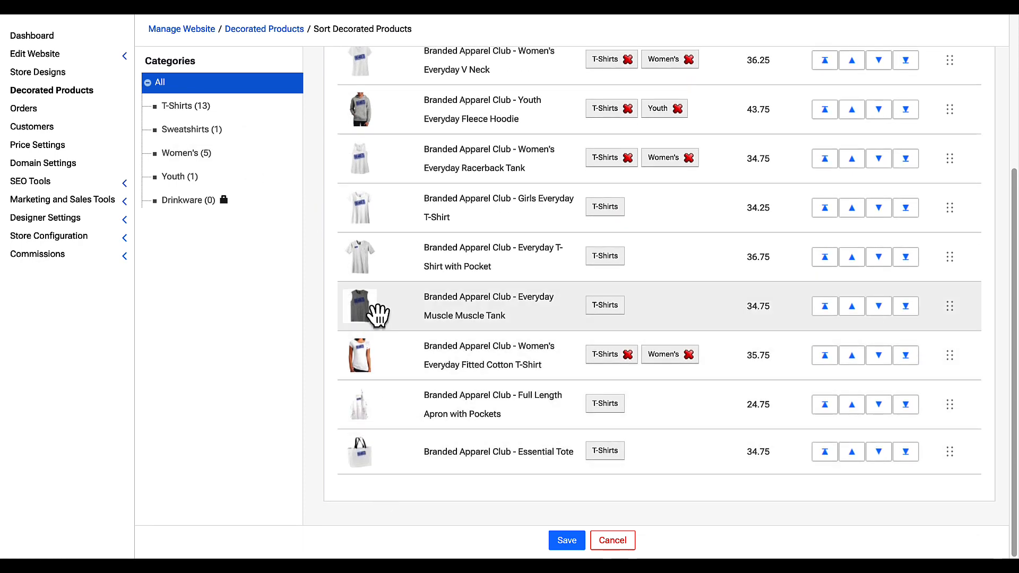
scroll(383, 261, "up", 1)
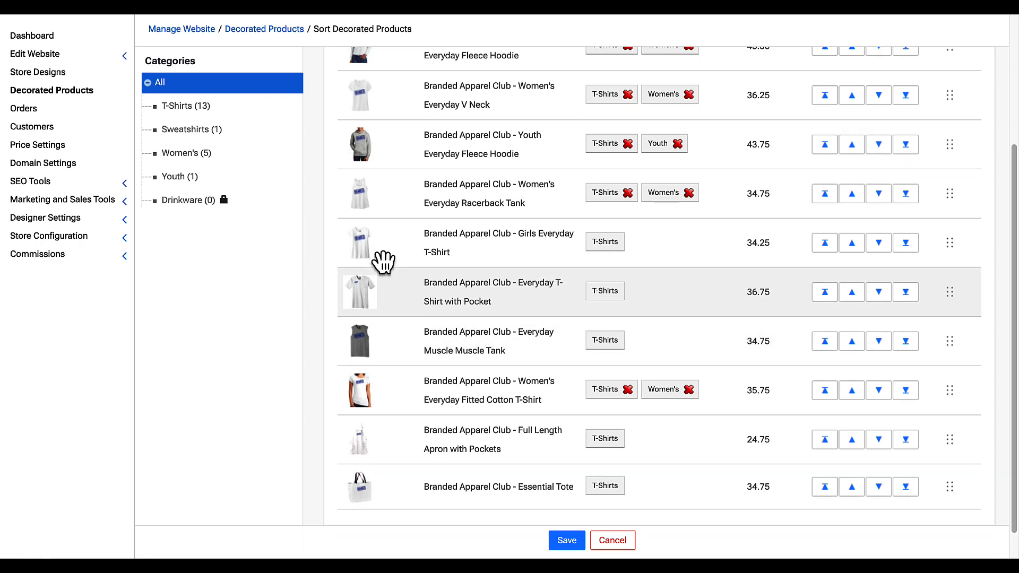
left_click_drag(366, 253, 260, 162)
- Remove the T-Shirts category from the Women's Fitted Cotton T-Shirt, Girls T-Shirt, Women's Racerback Tank and Youth Fleece Hoodie
left_click(627, 390)
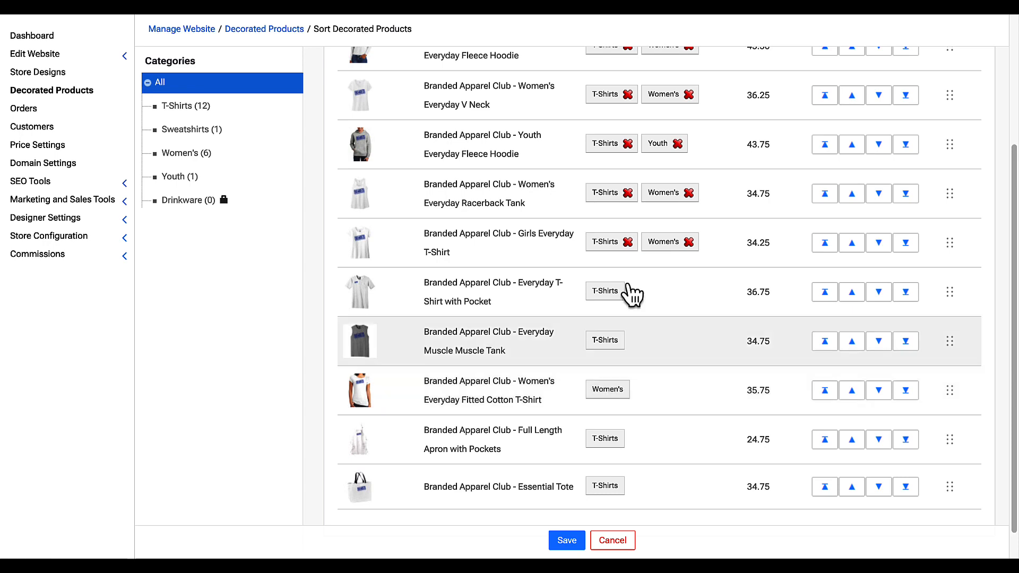
left_click(628, 242)
scroll(630, 239, "up", 1)
left_click(628, 228)
scroll(630, 234, "up", 1)
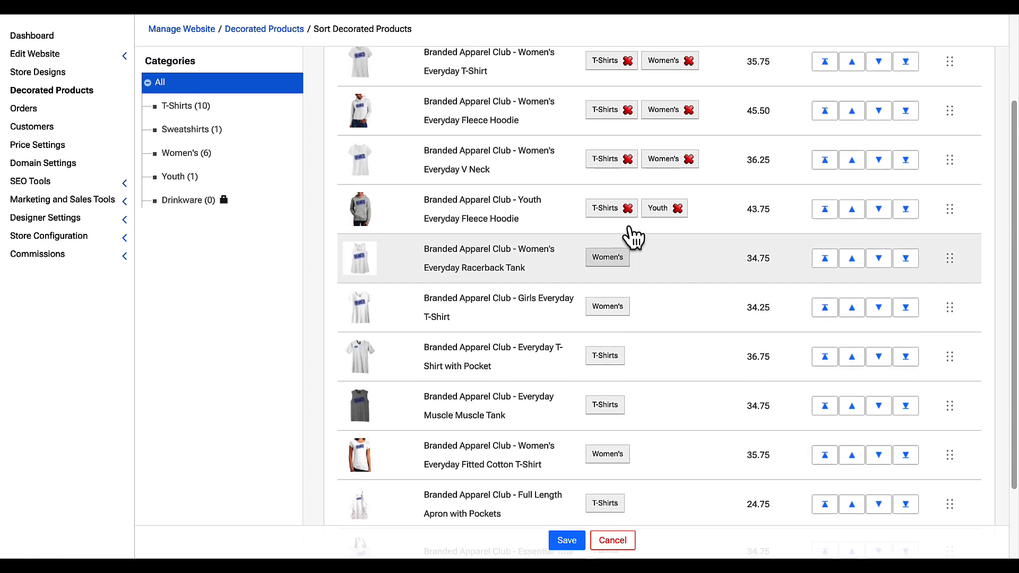
left_click(627, 208)
- Remove the T-Shirts category from the Women's V Neck, Women's Fleece Hoodie, Women's Everyday T-Shirt and Unisex Fleece Hoodie
scroll(628, 205, "up", 1)
left_click(628, 189)
scroll(628, 191, "up", 1)
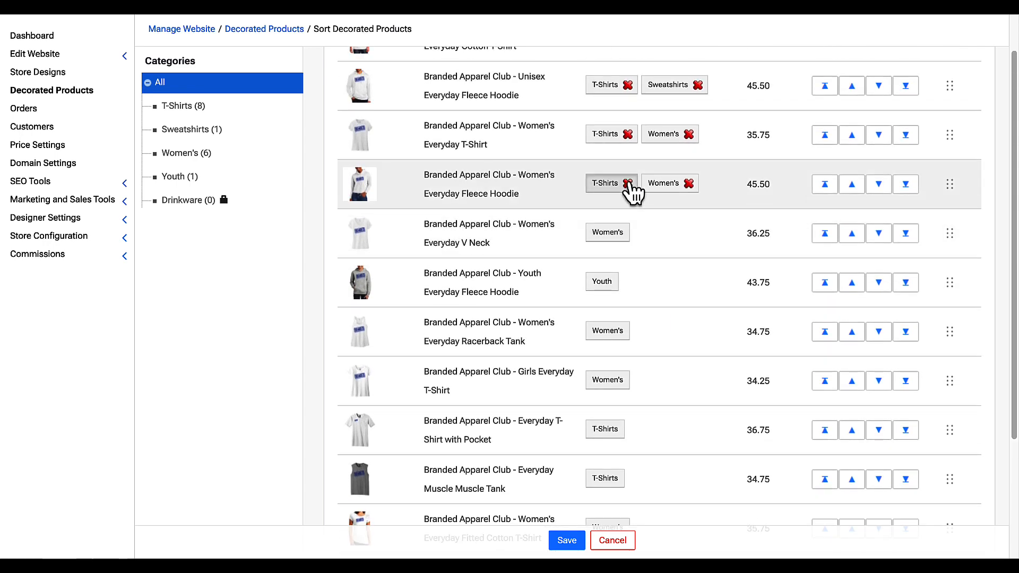
left_click(628, 183)
scroll(630, 191, "up", 1)
left_click(628, 183)
scroll(630, 190, "up", 1)
left_click(628, 161)
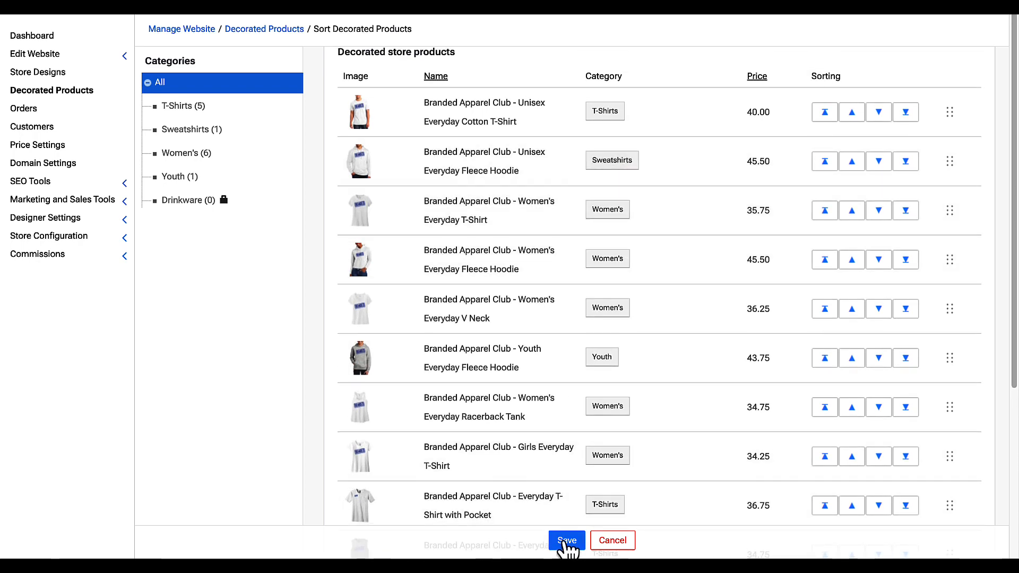
- Move the Essential Tote and the Full Length Apron with Pockets from T-Shirts to Drinkware, and save the category changes
scroll(557, 436, "down", 5)
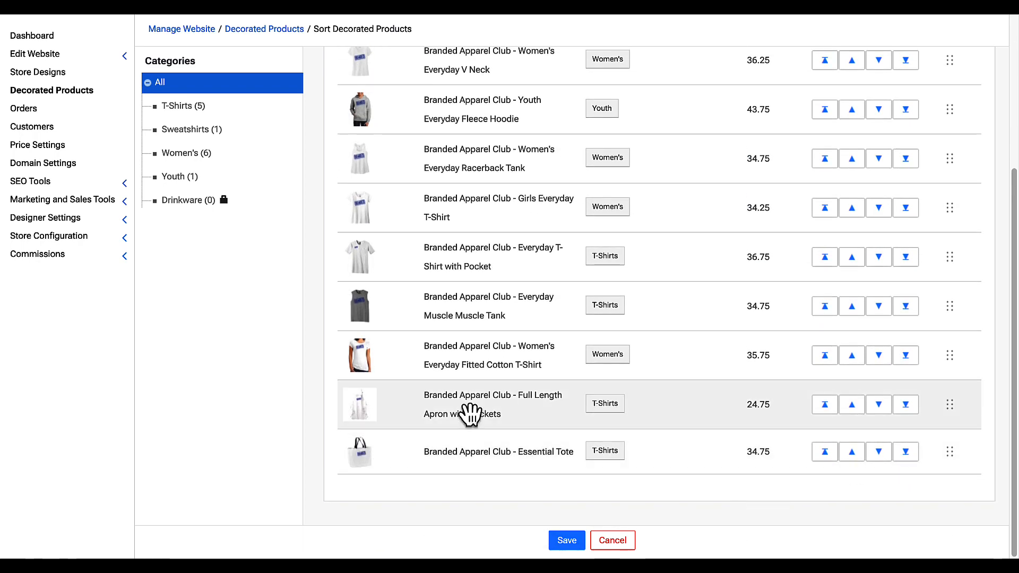
left_click_drag(425, 448, 199, 200)
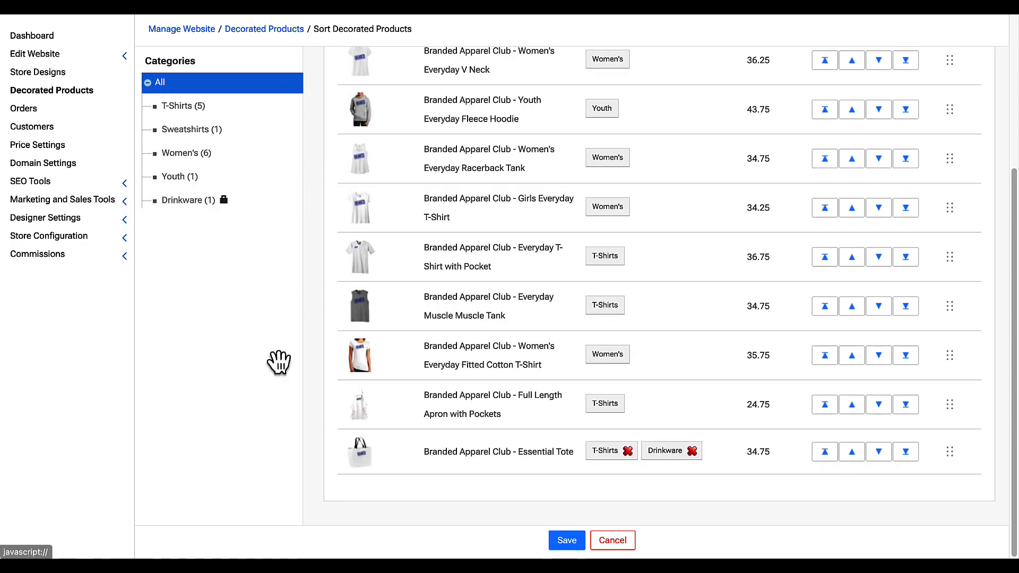
left_click_drag(371, 416, 208, 206)
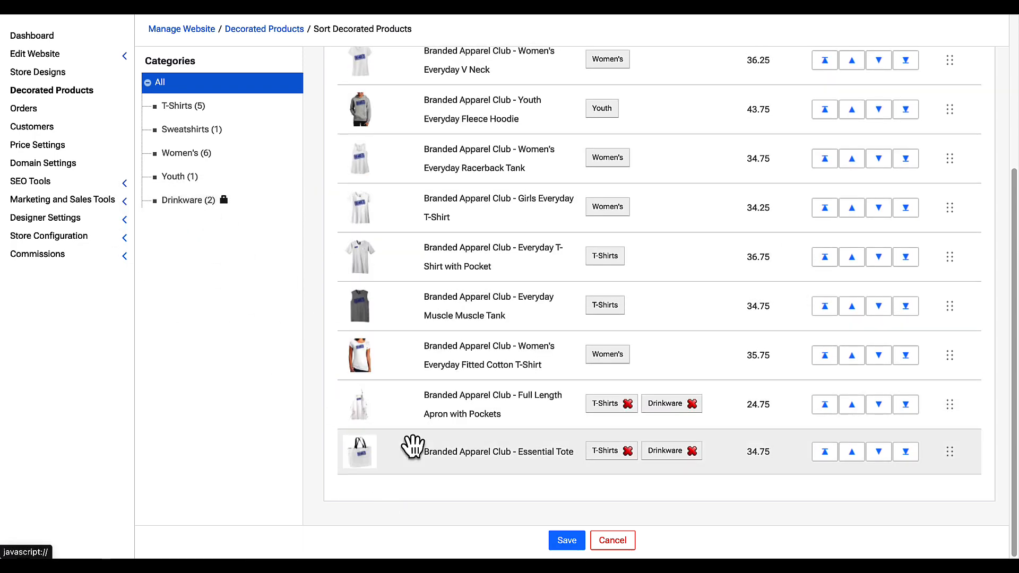
left_click(628, 450)
left_click(627, 404)
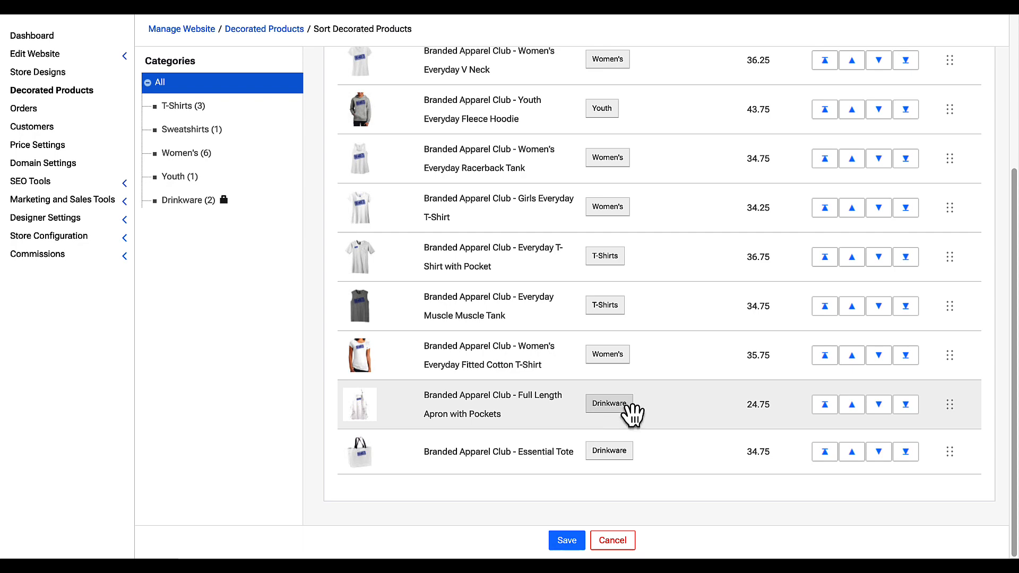
left_click(566, 540)
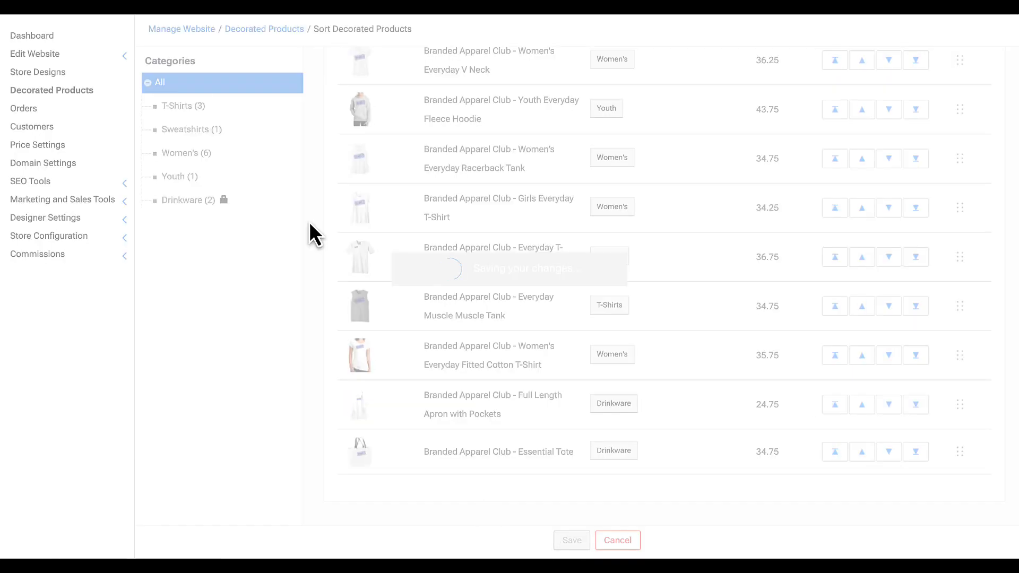